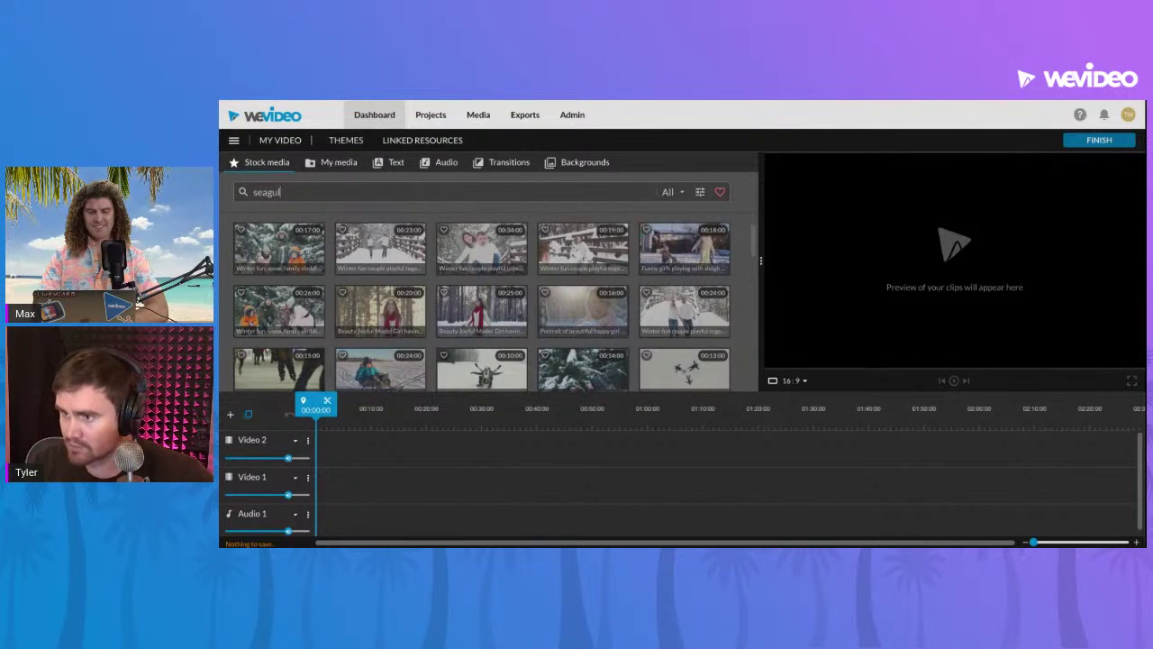
# Search the stock media for "seagull" and add the clip of seagulls on LA Beach at sunset to the start of Video 2
pyautogui.press('Return')
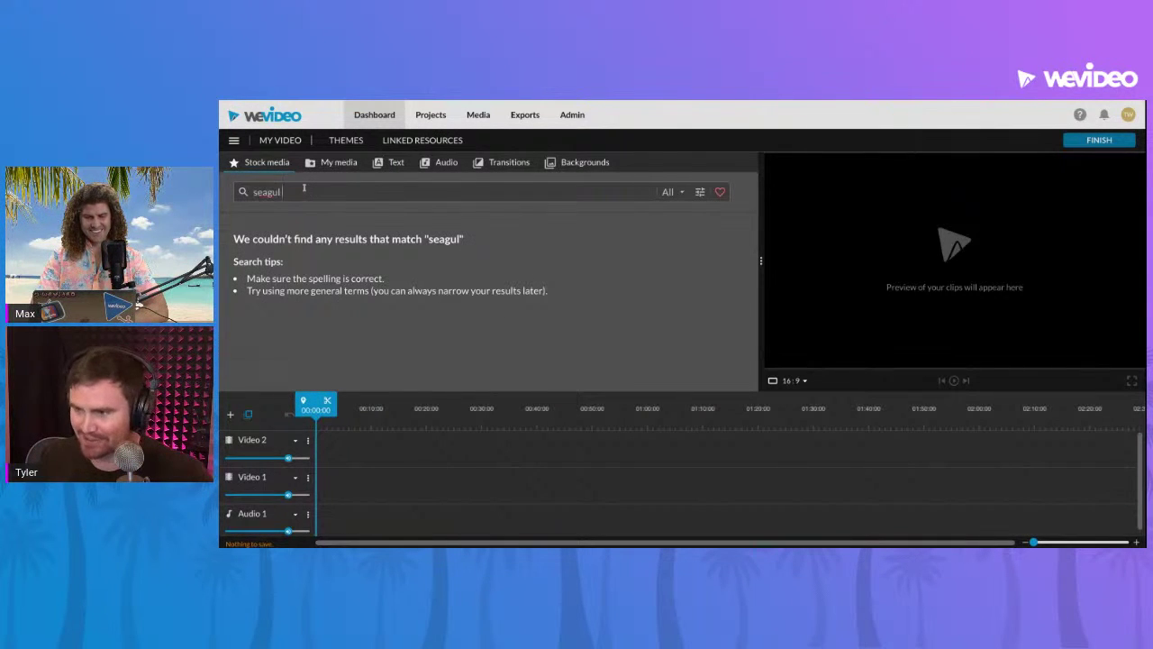
pyautogui.hotkey('ctrl', 'a')
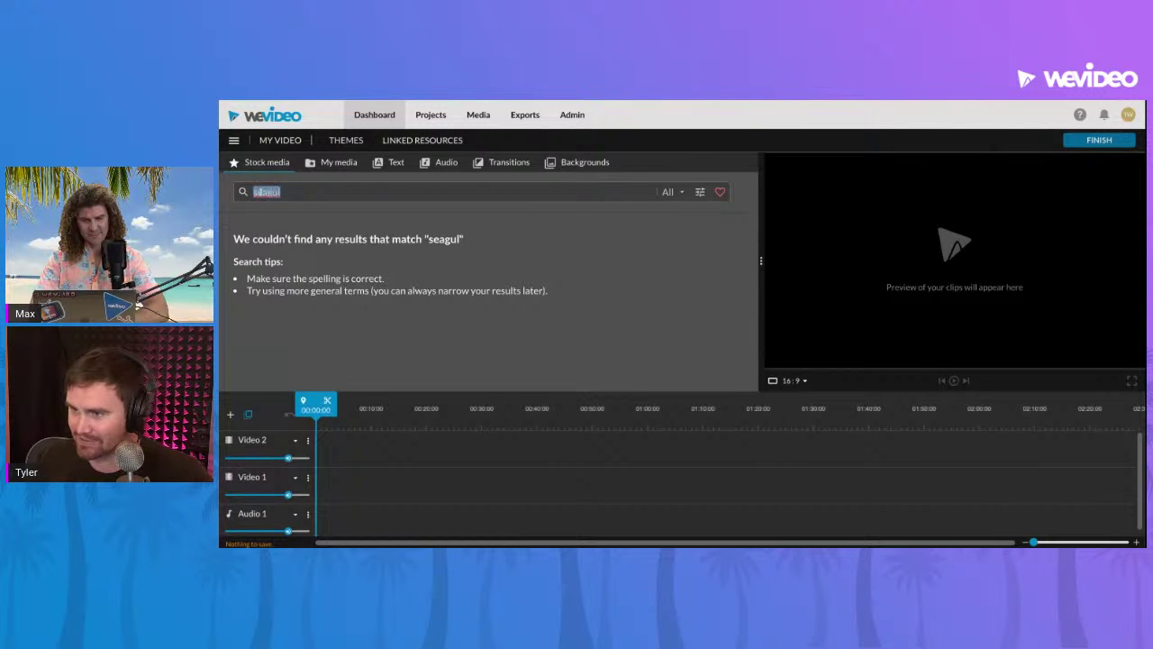
pyautogui.write('seagull')
pyautogui.press('Return')
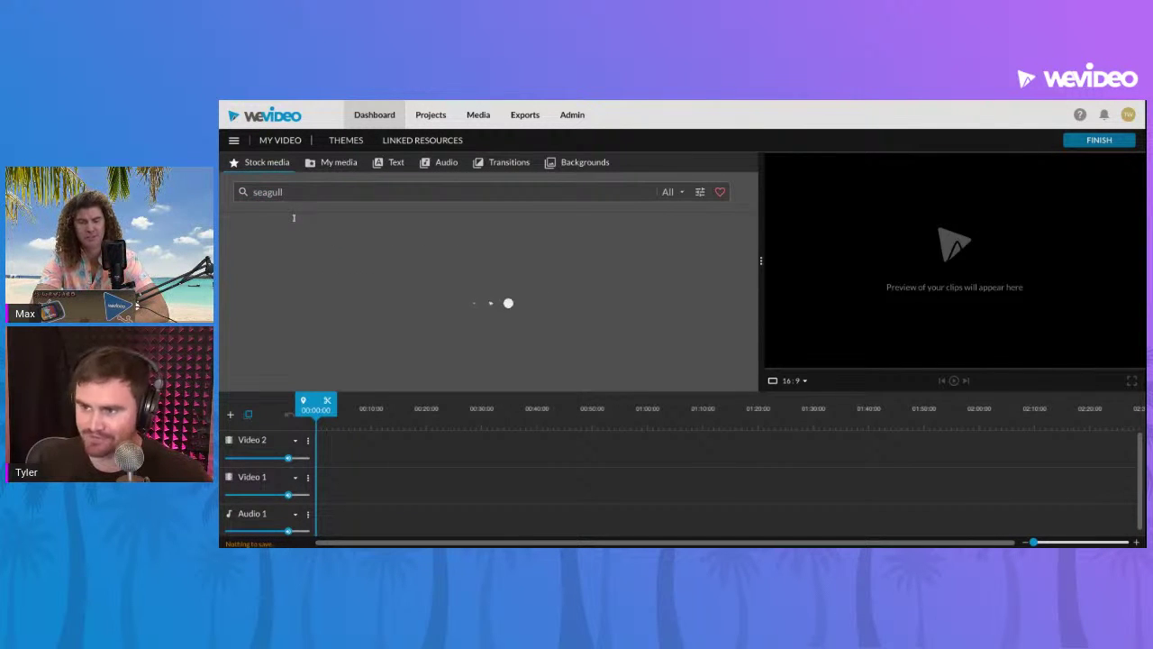
pyautogui.click(279, 247)
pyautogui.moveTo(279, 247); pyautogui.dragTo(331, 447)
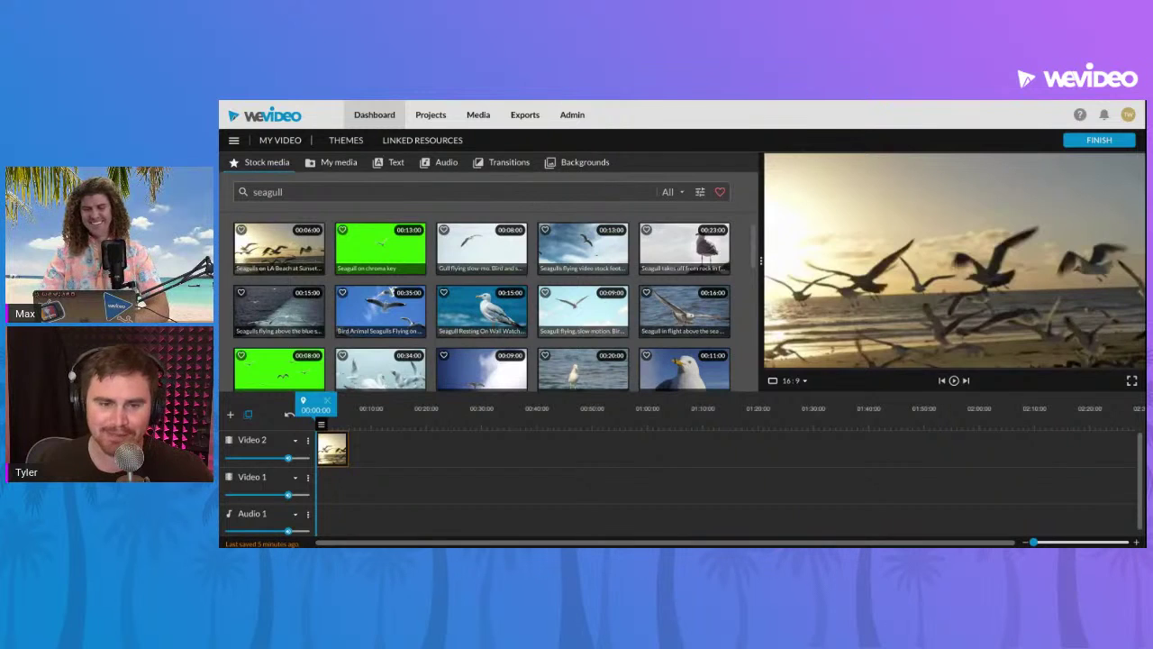
# Preview the seagull clip briefly and move it down to the start of the Video 1 track
pyautogui.press('space')
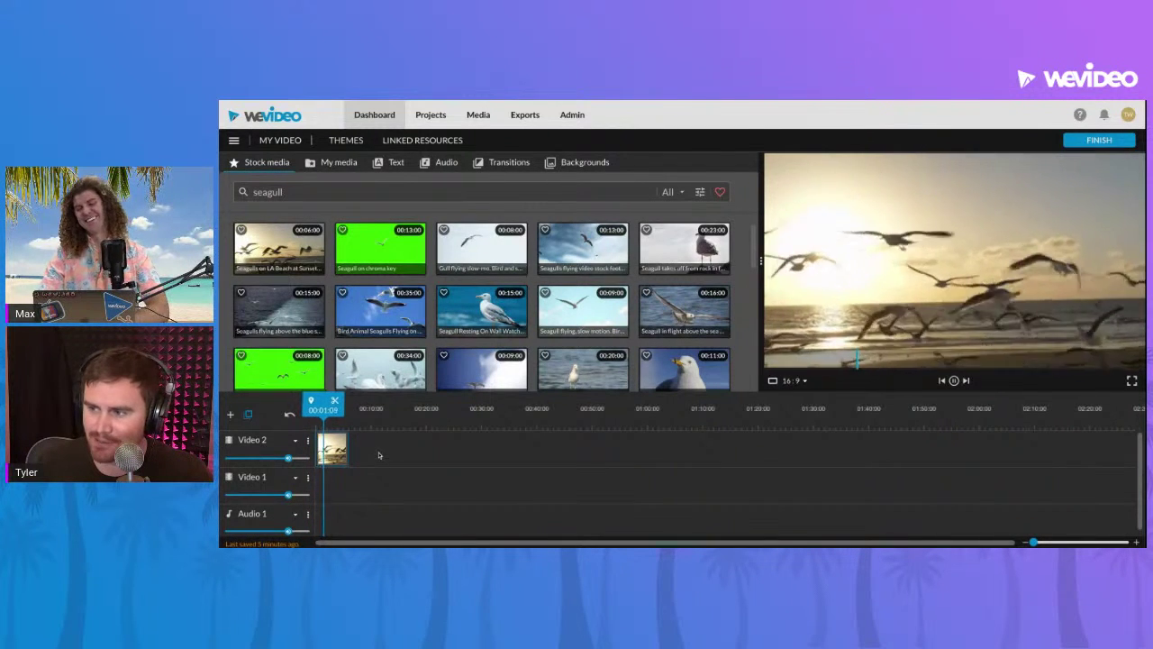
pyautogui.press('space')
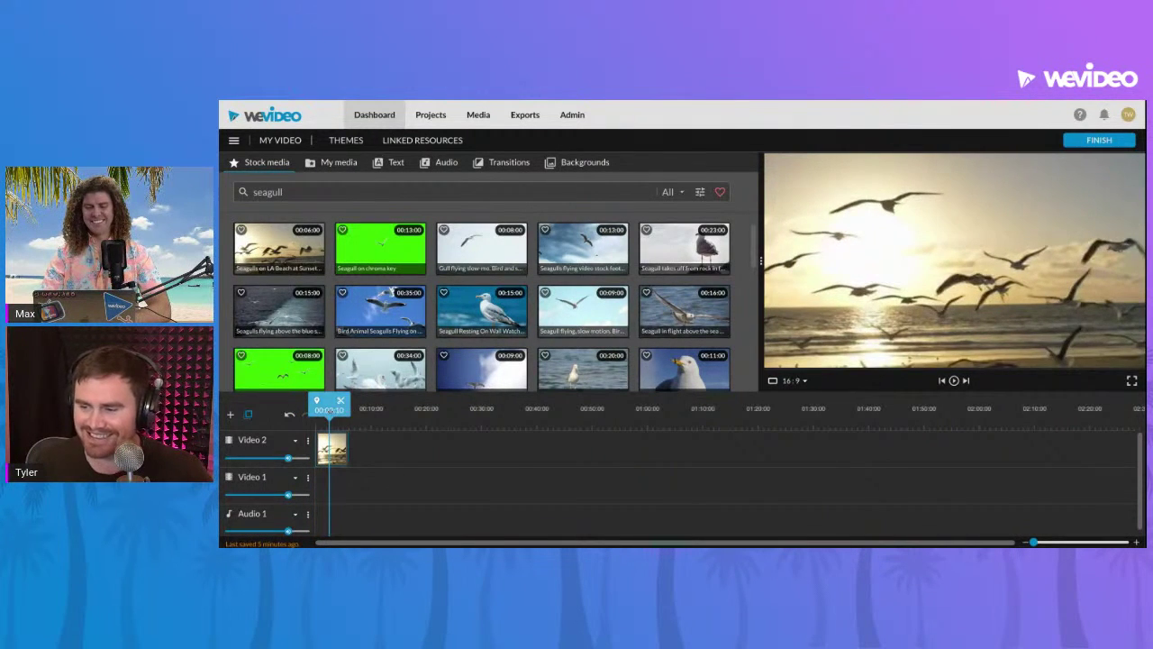
pyautogui.moveTo(334, 448); pyautogui.dragTo(333, 486)
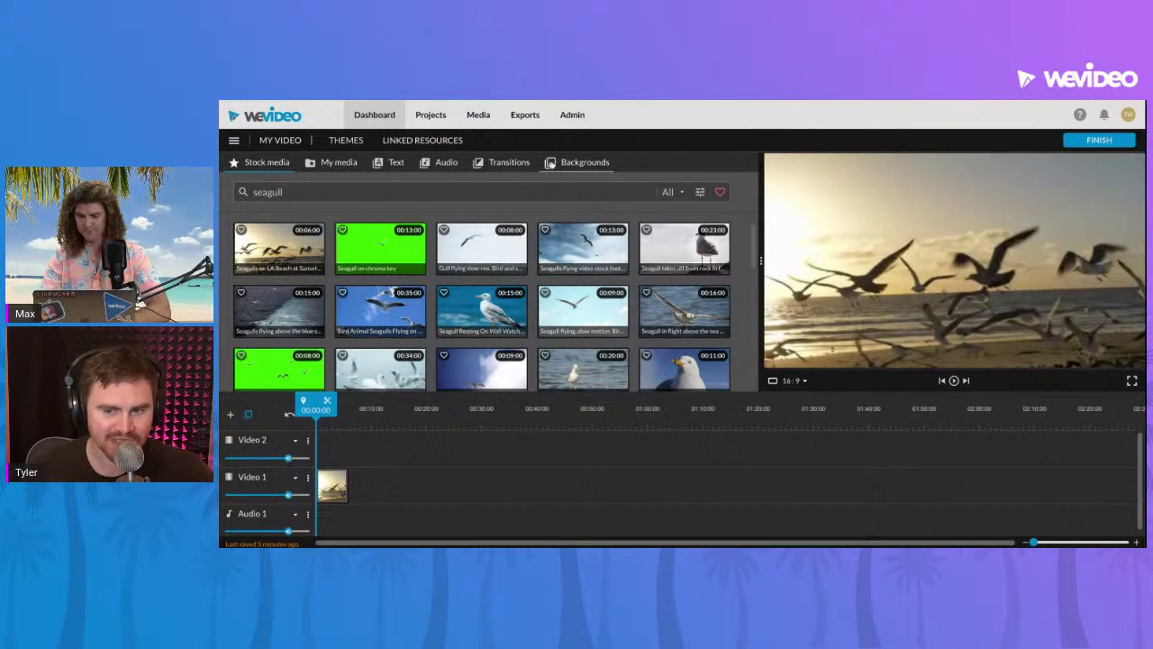
# Add a solid Black background directly after the seagull clip on Video 1
pyautogui.click(548, 168)
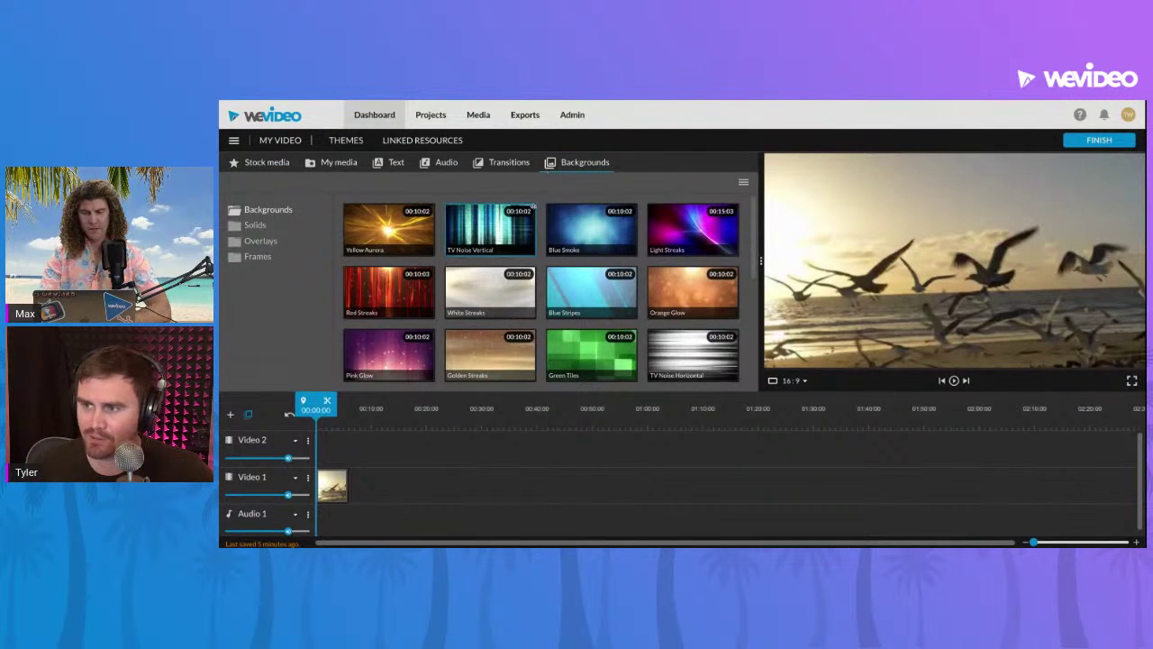
pyautogui.click(255, 225)
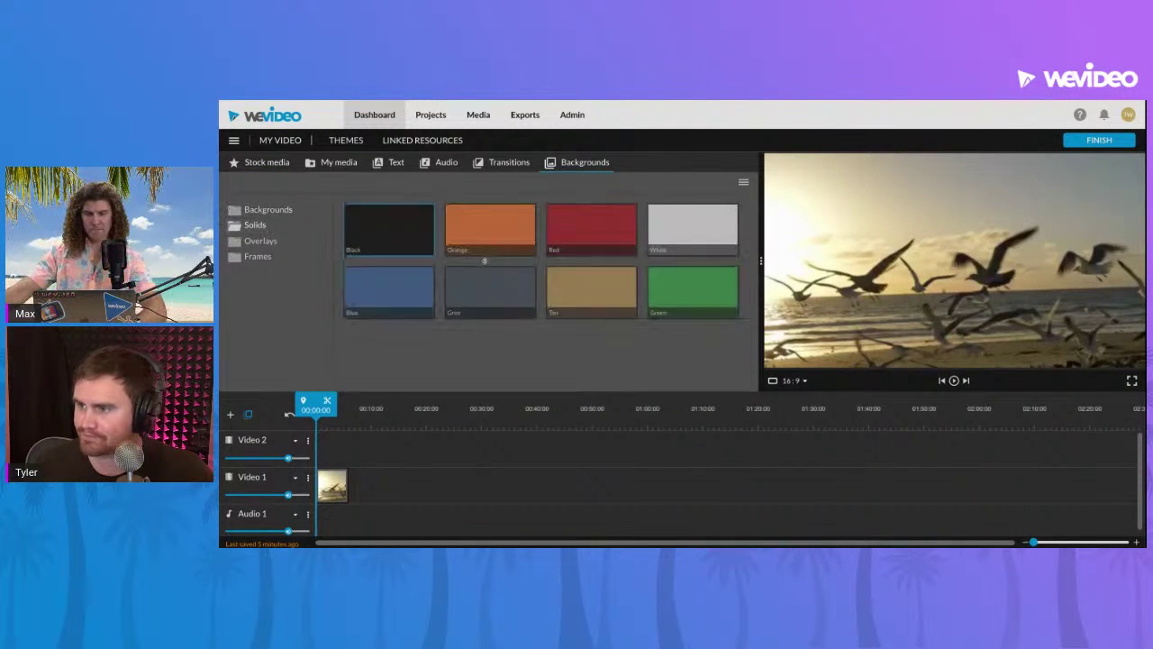
pyautogui.doubleClick(372, 236)
pyautogui.click(391, 486)
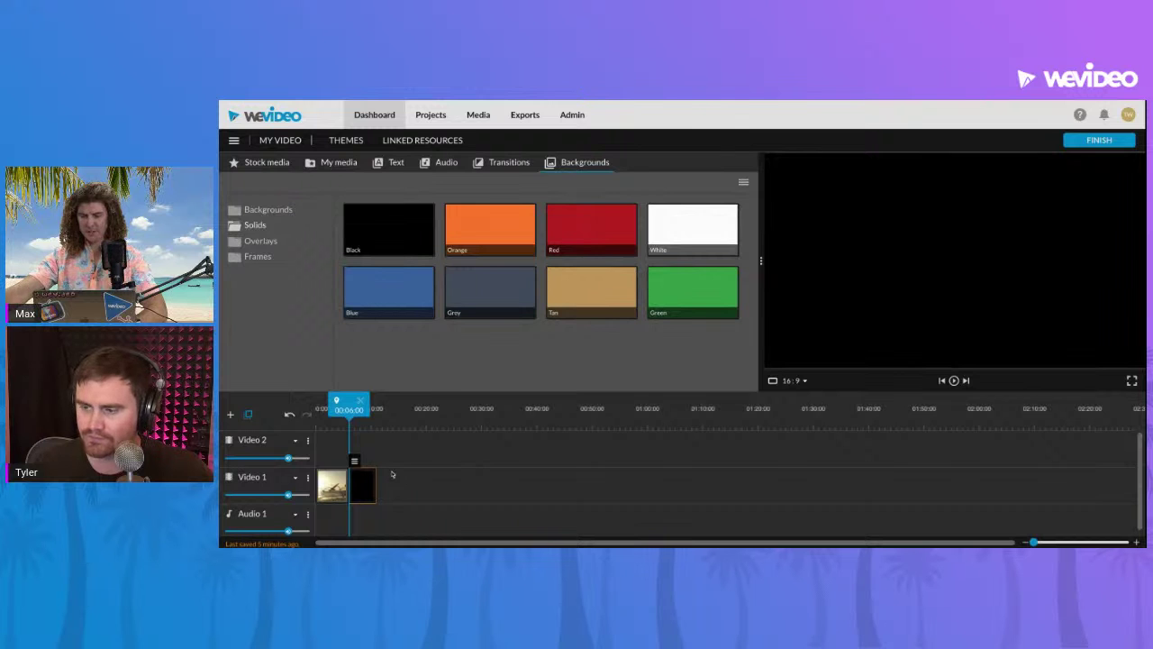
# Add the Whisper - Title motion text on Video 2 above the black background
pyautogui.moveTo(349, 405); pyautogui.dragTo(354, 406)
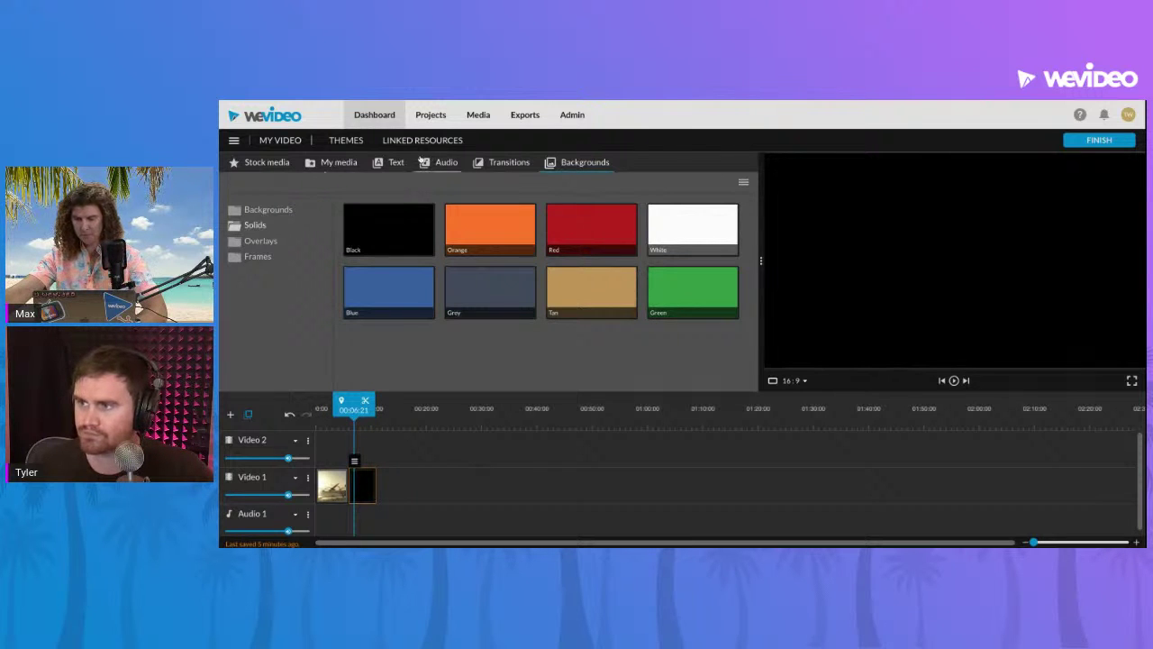
pyautogui.click(393, 164)
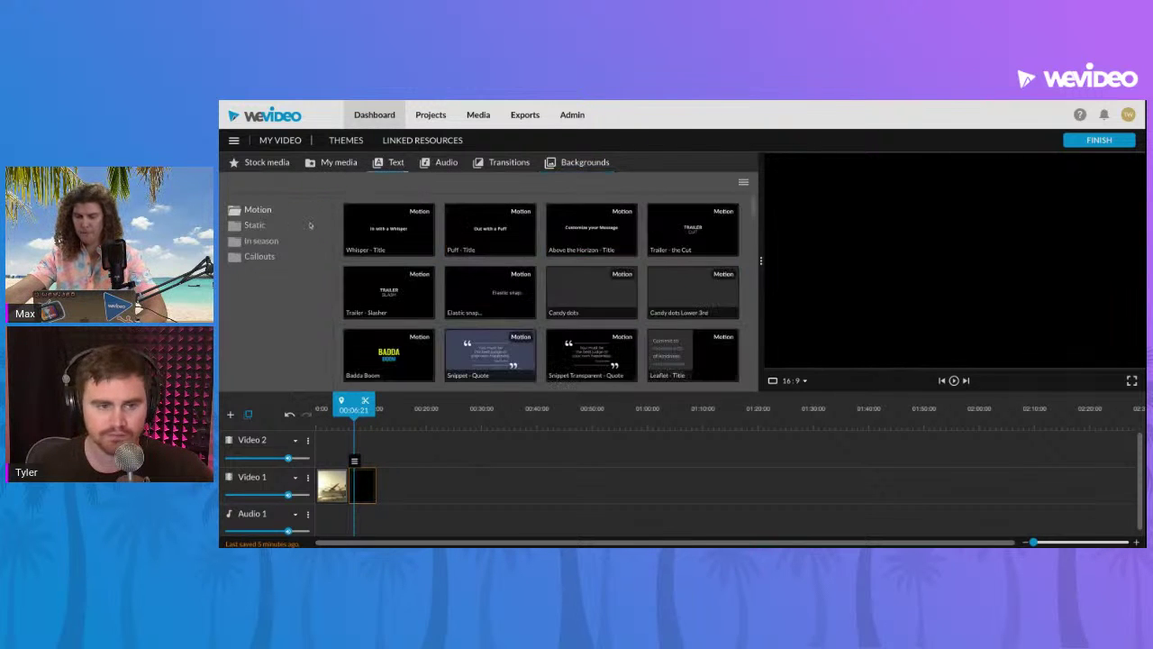
pyautogui.doubleClick(391, 230)
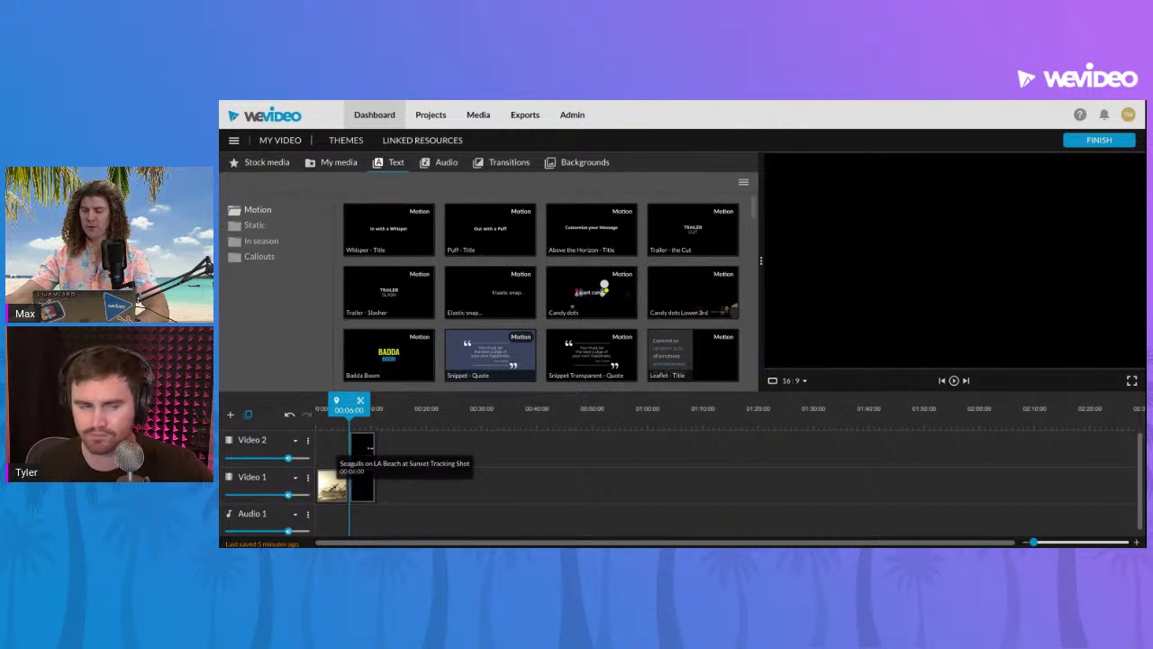
# Open the Whisper title for editing and replace its text with "Your next vacation"
pyautogui.moveTo(349, 406); pyautogui.dragTo(315, 405)
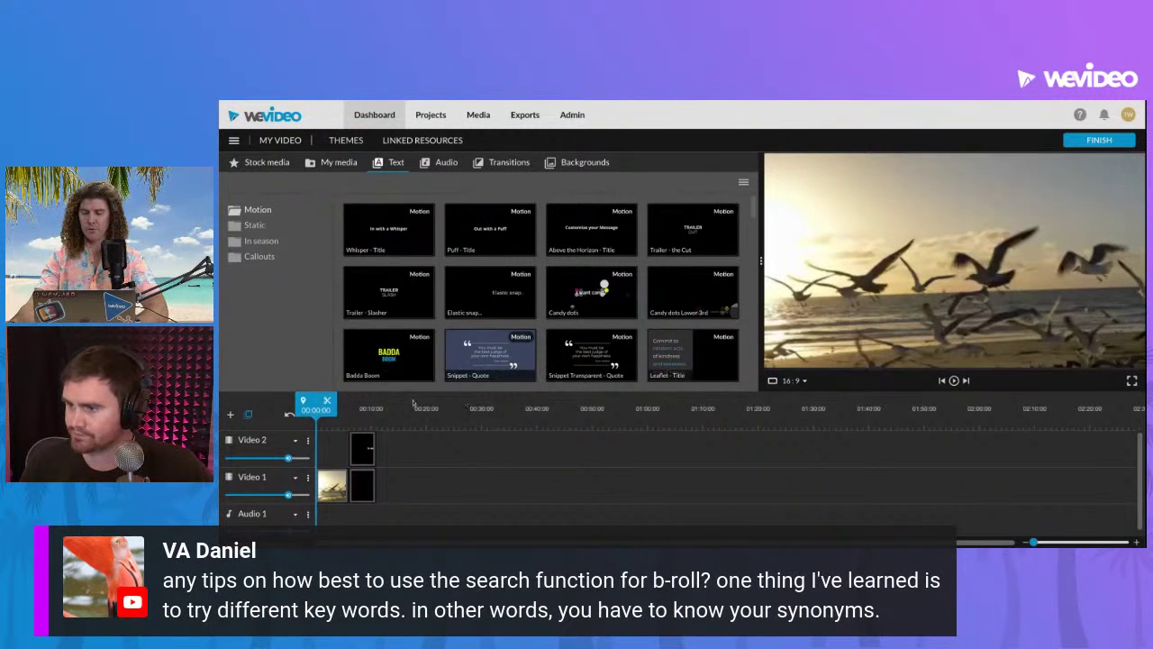
pyautogui.click(362, 408)
pyautogui.doubleClick(363, 441)
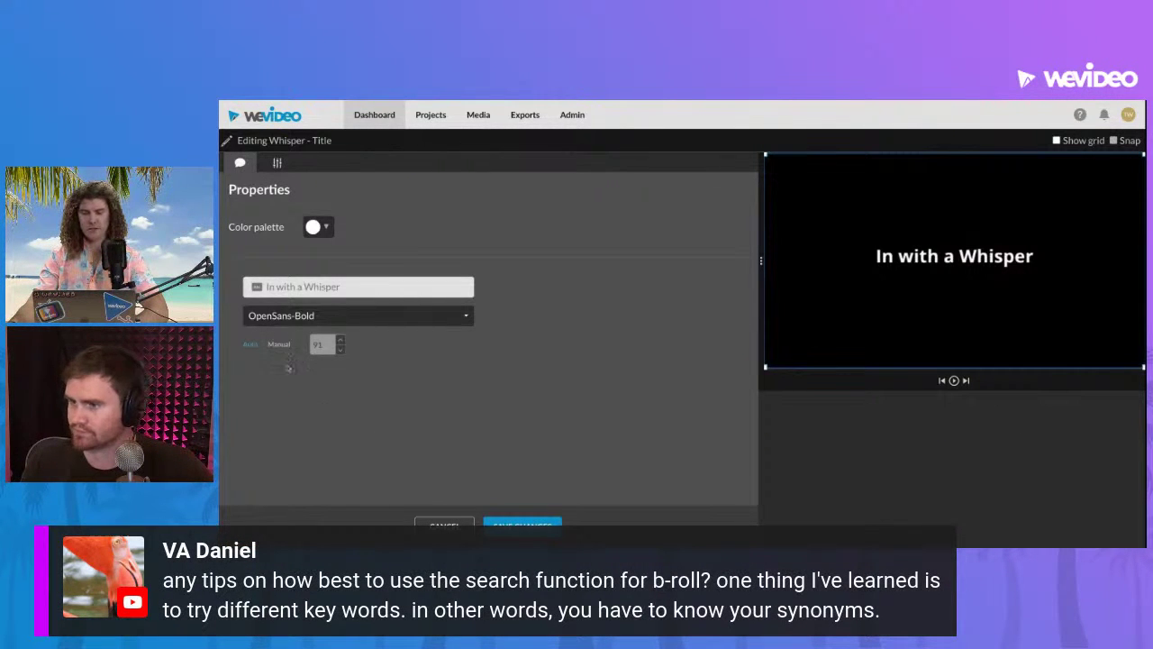
pyautogui.hotkey('ctrl', 'a')
pyautogui.press('BackSpace')
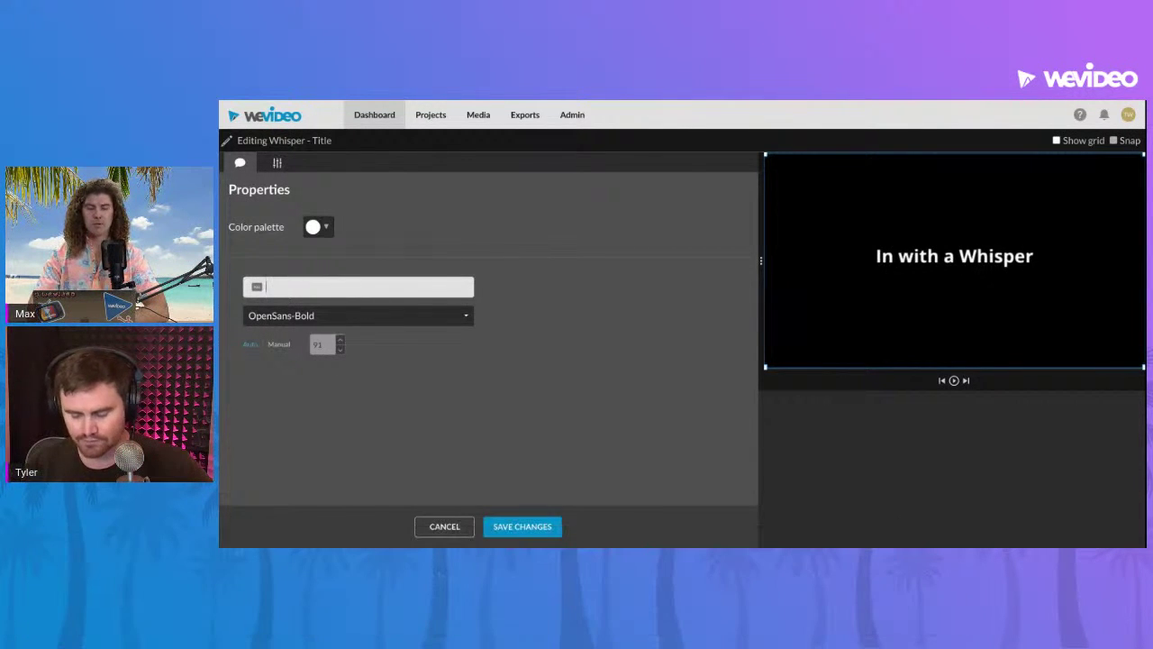
pyautogui.write('Your next')
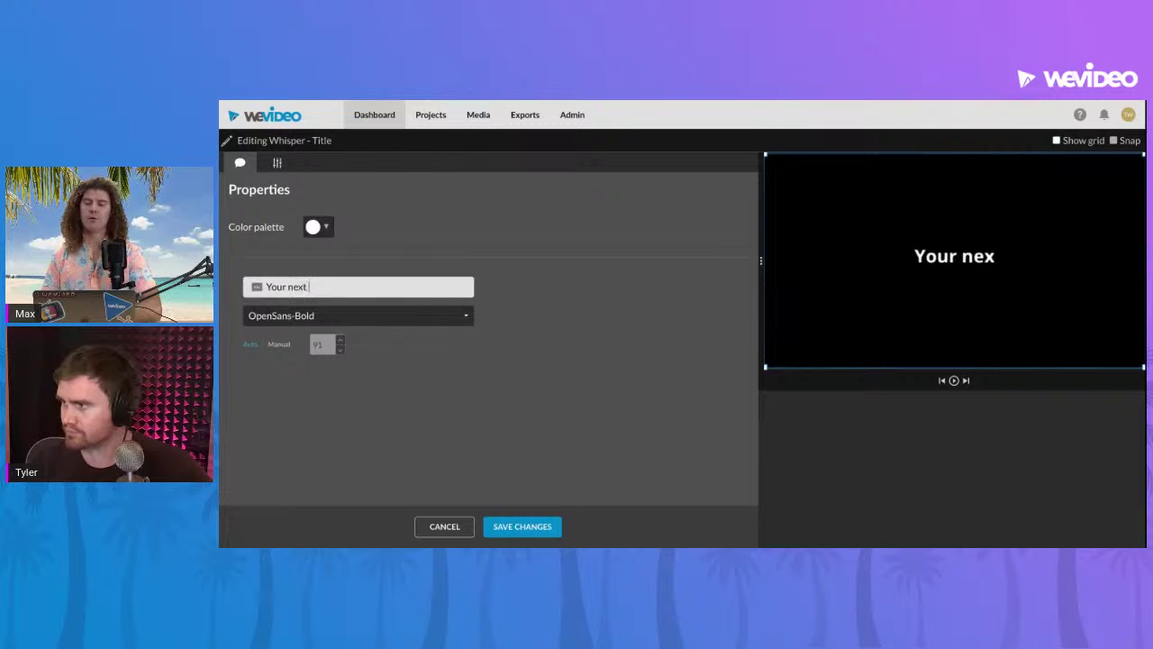
pyautogui.write(' vacation')
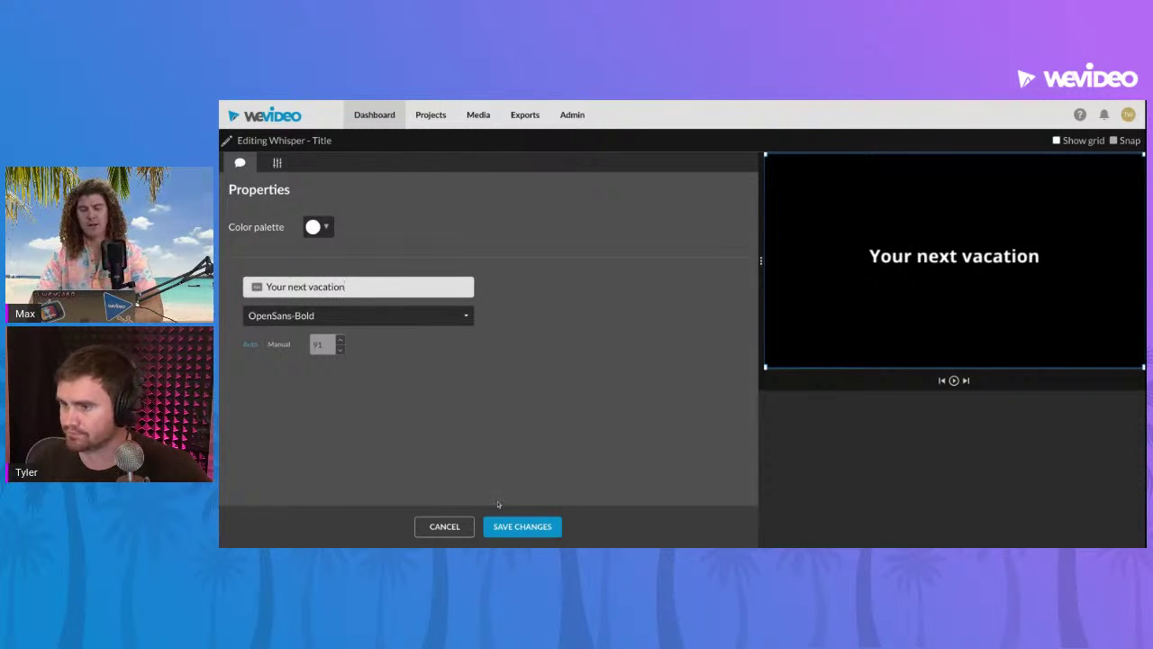
# Set the title's font to Lato-Bold and save the changes
pyautogui.click(469, 319)
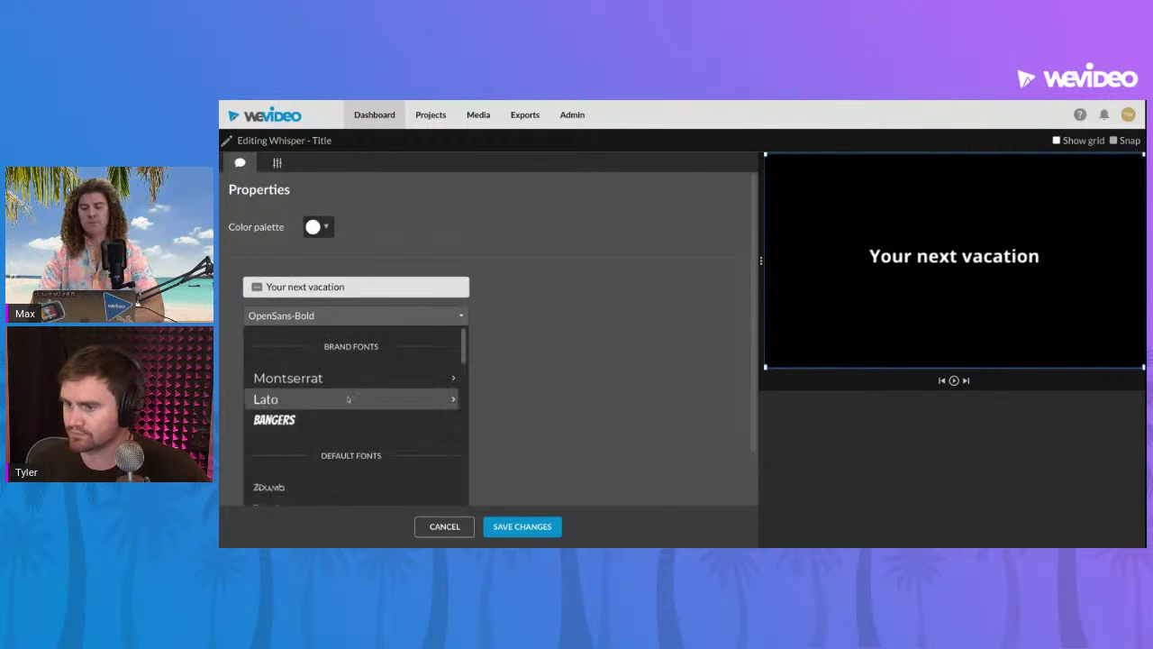
pyautogui.click(324, 405)
pyautogui.click(470, 320)
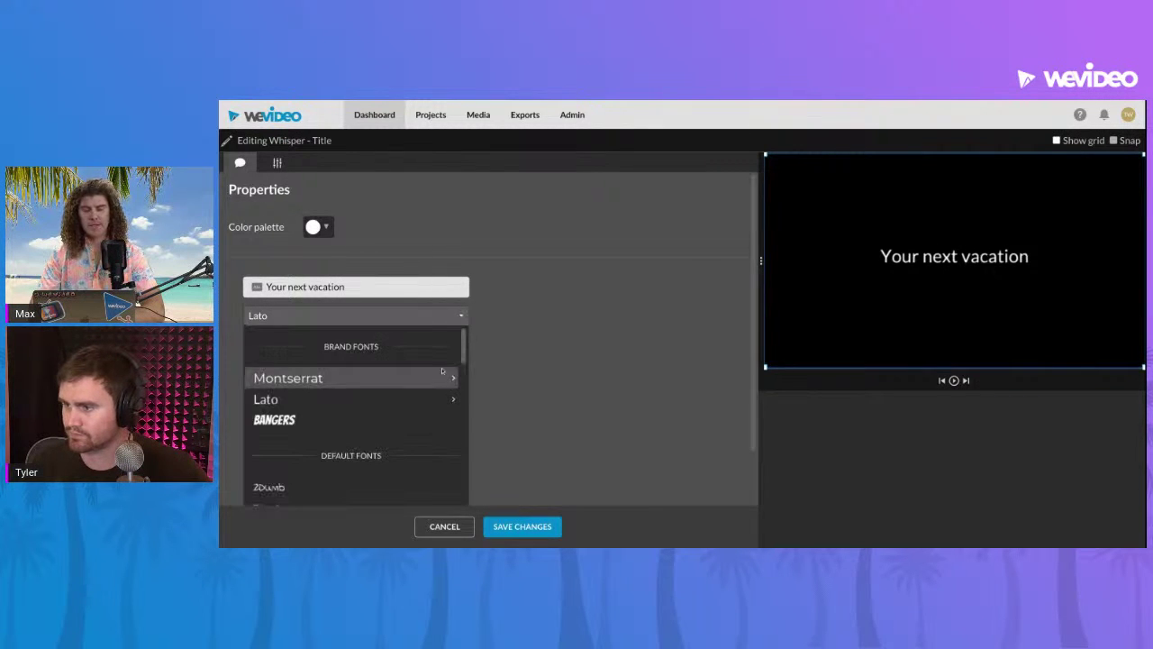
pyautogui.click(478, 401)
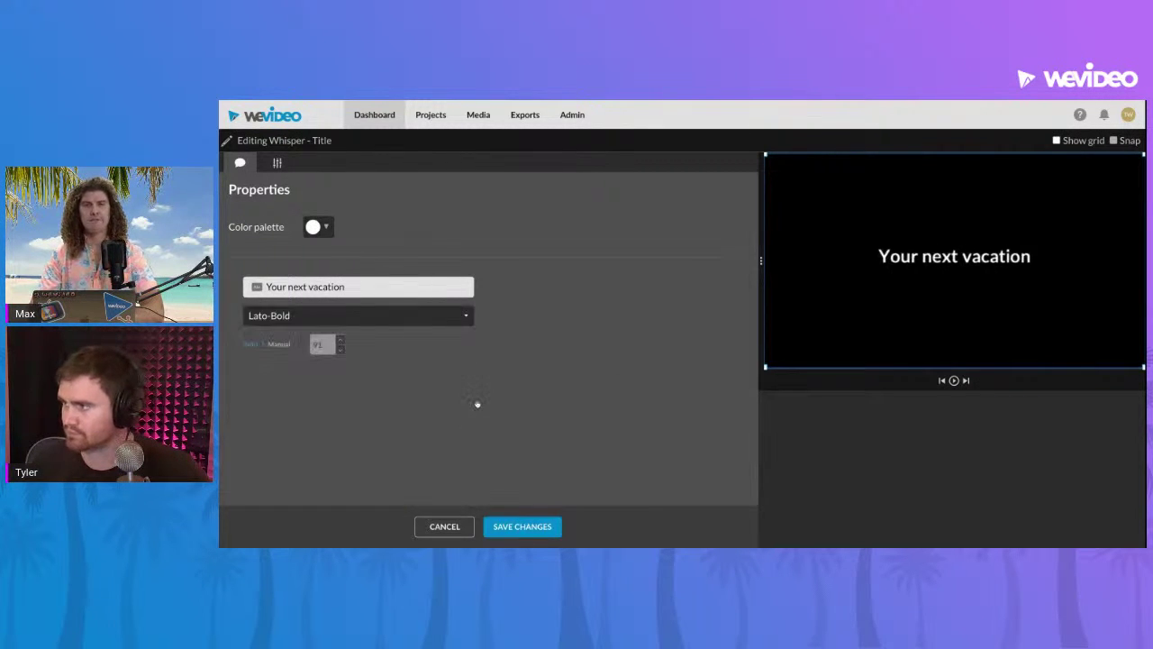
pyautogui.click(495, 526)
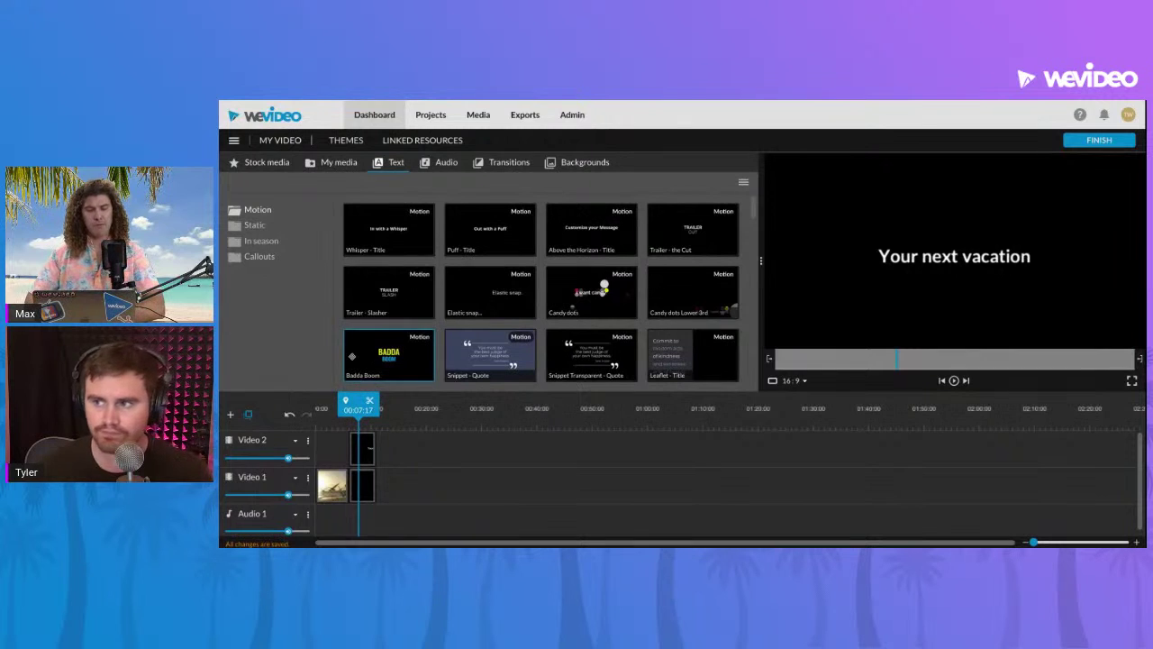
# Return to the stock media and check the media type and refine-search filter options
pyautogui.click(266, 162)
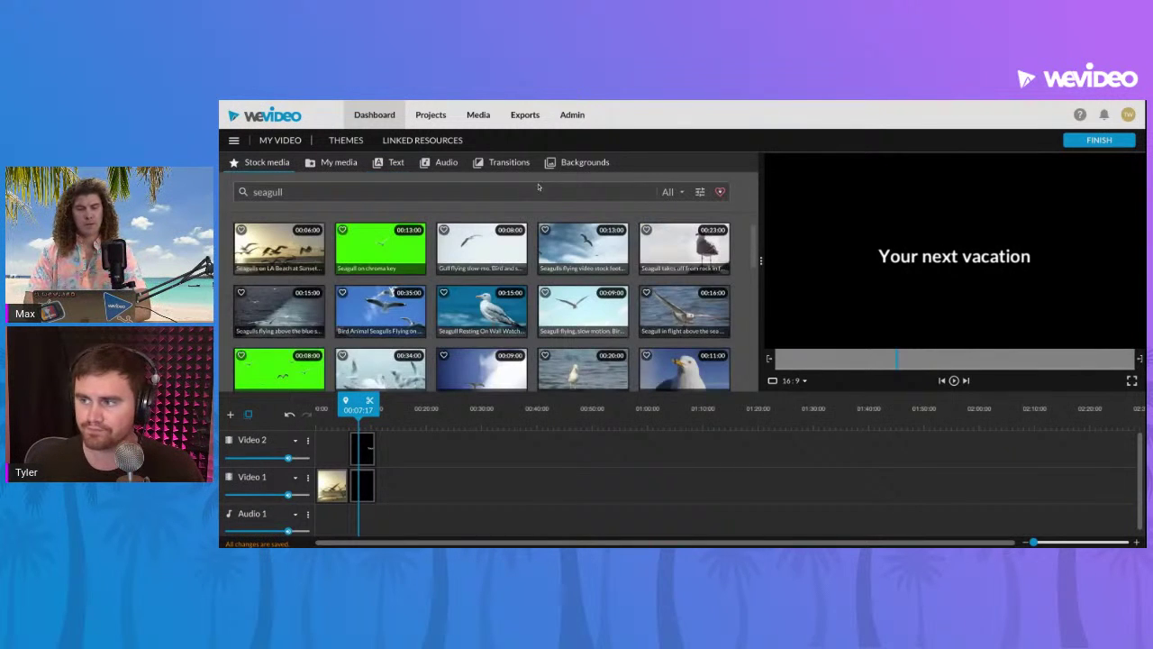
pyautogui.click(671, 193)
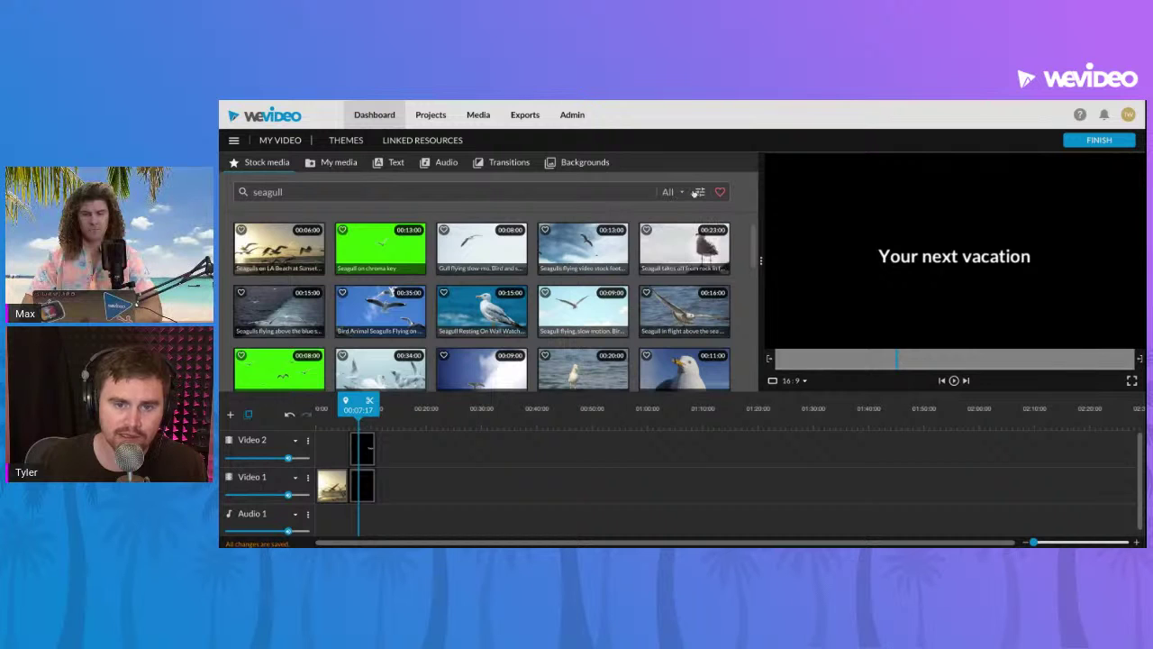
pyautogui.click(700, 192)
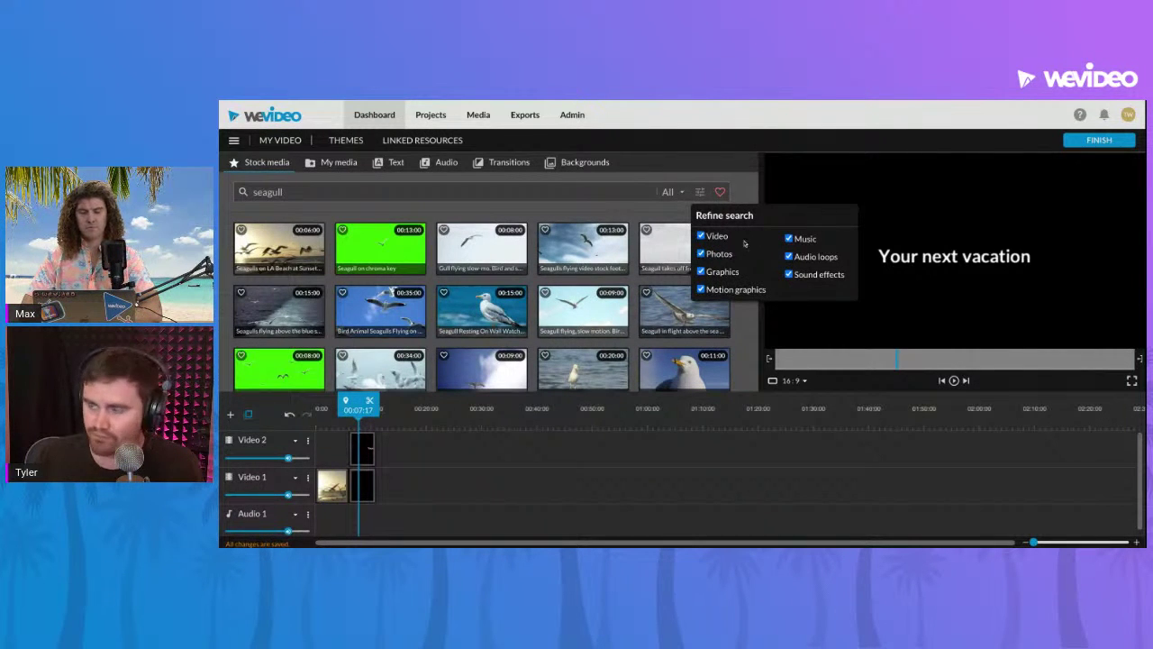
pyautogui.click(655, 206)
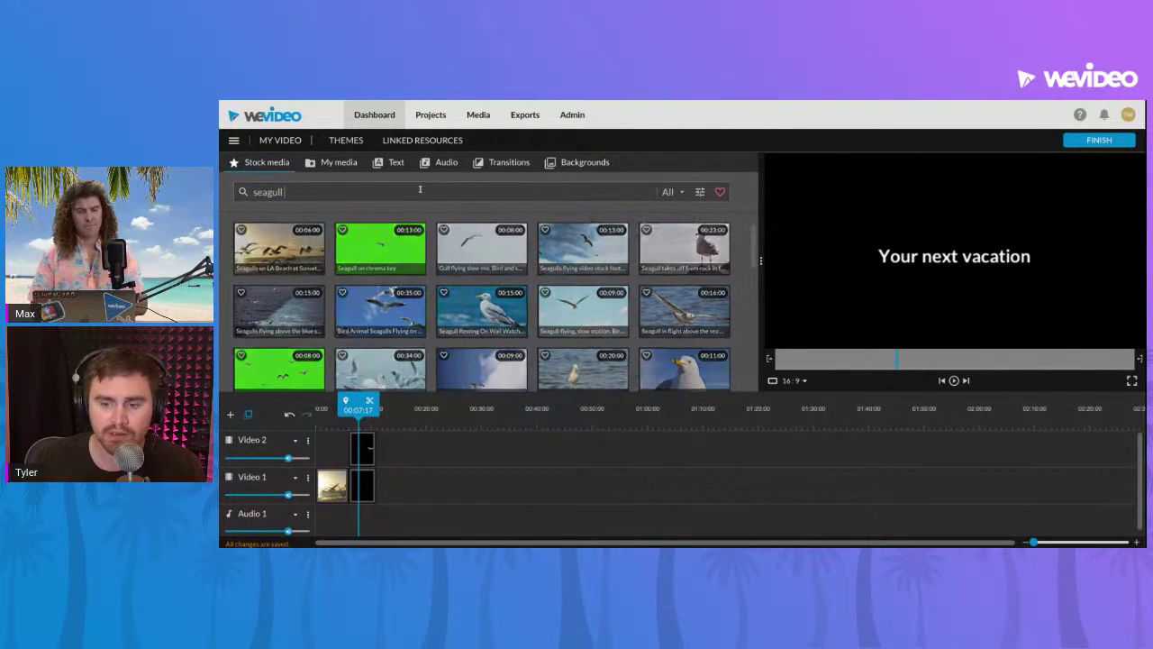
# Clear the seagull term from the stock media search and look through the clips
pyautogui.doubleClick(325, 192)
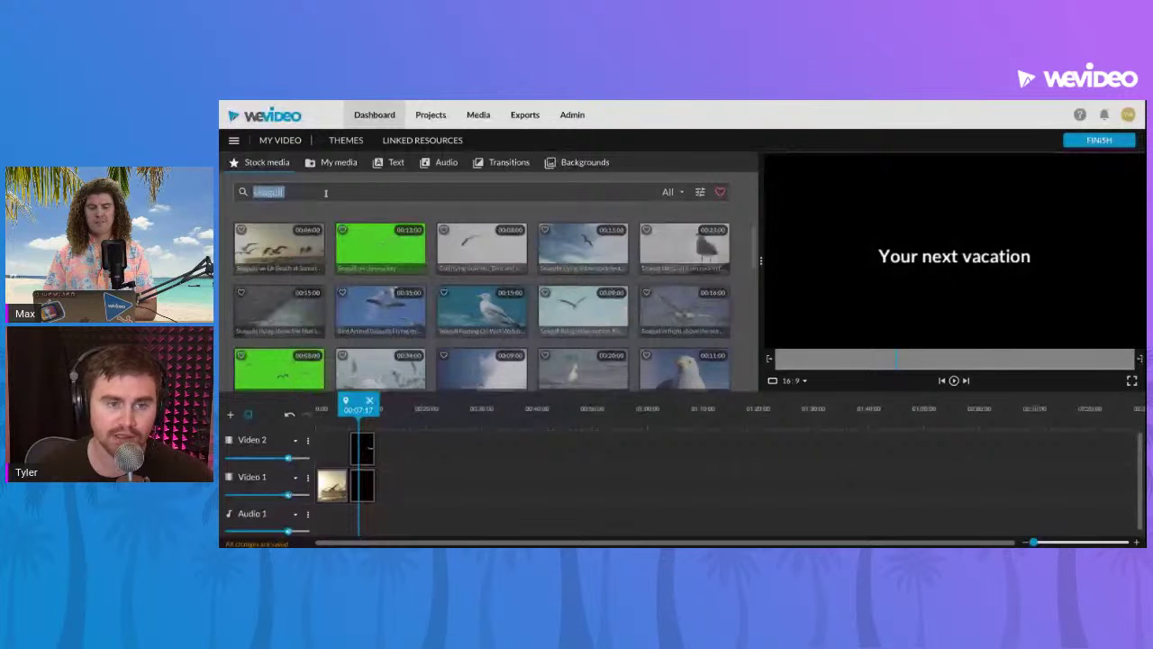
pyautogui.press('BackSpace')
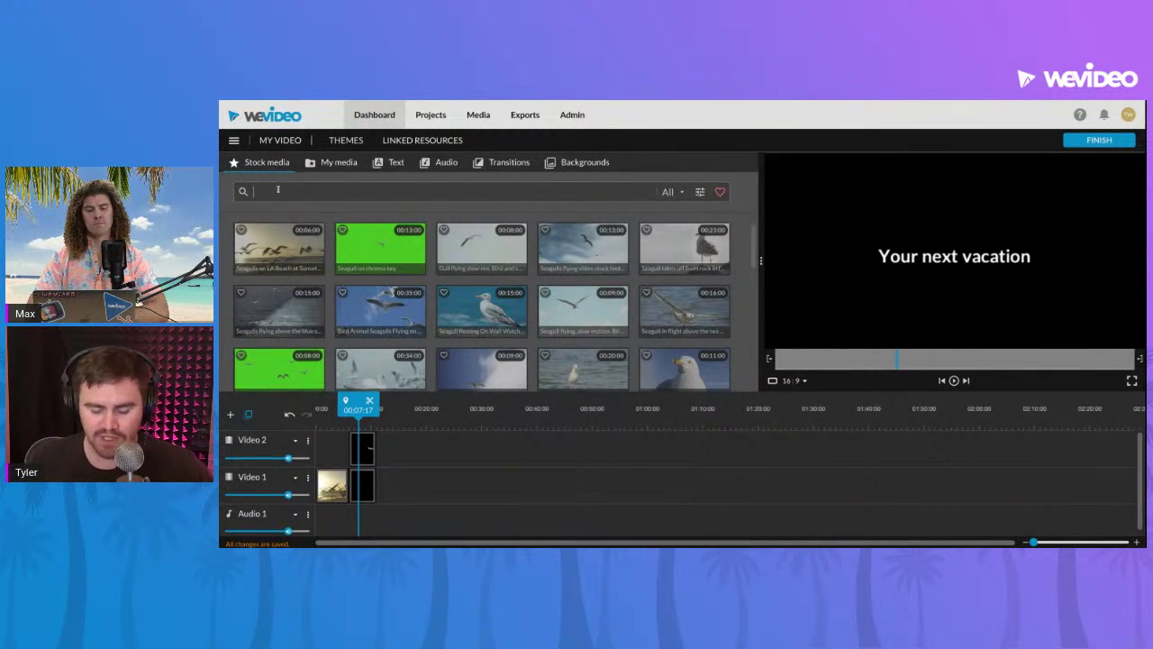
pyautogui.scroll(-5, 449, 278)
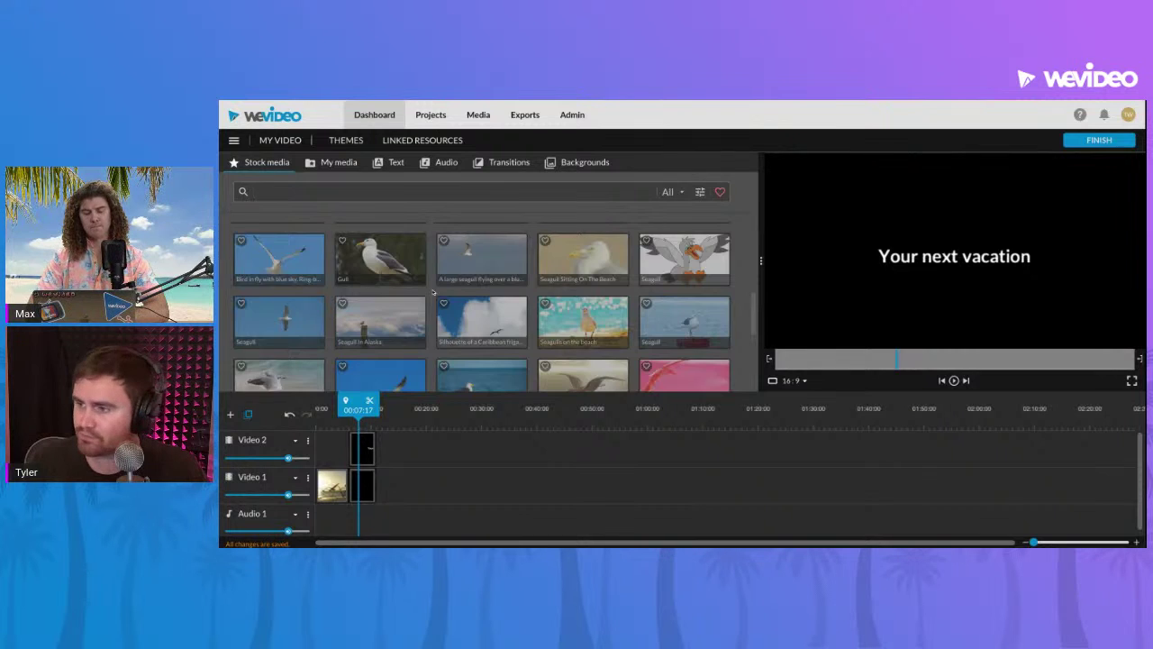
pyautogui.scroll(-5, 423, 270)
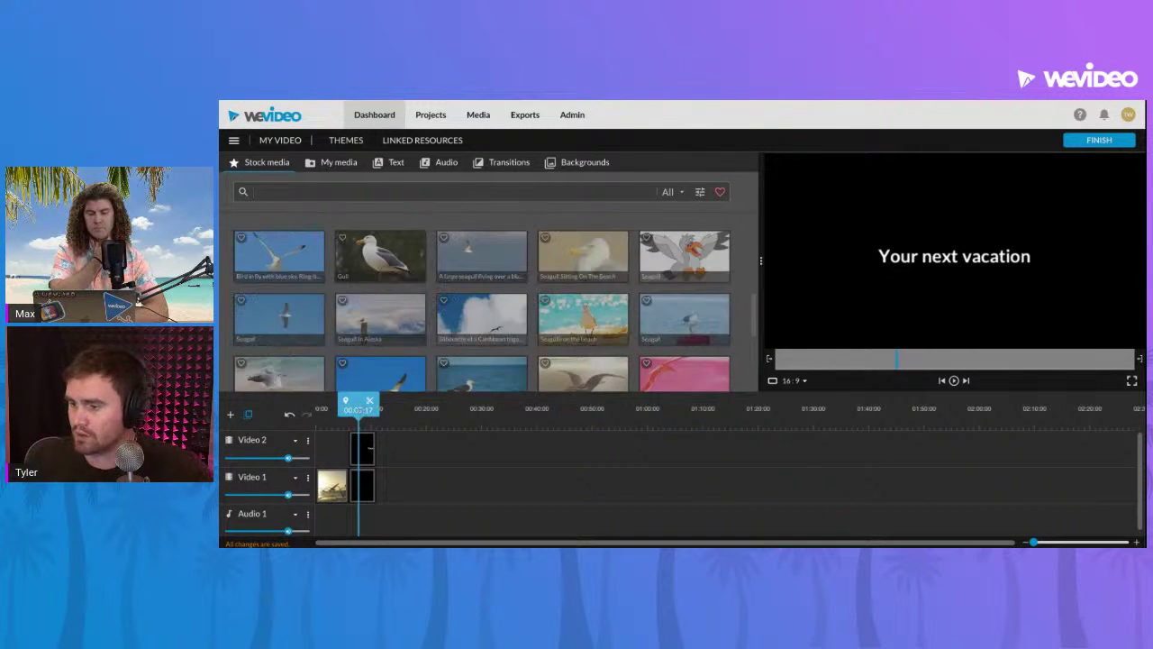
# Play the sequence from the start and review the cut from the seagull clip to the title, replaying from 00:04:00
pyautogui.click(415, 442)
pyautogui.press('space')
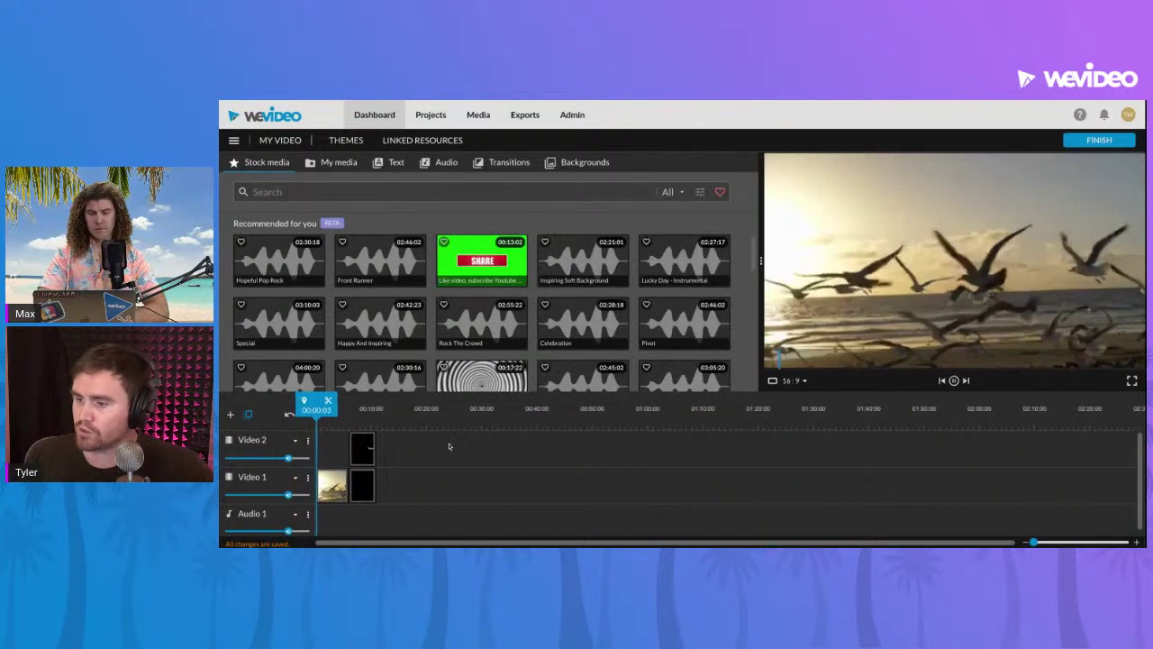
pyautogui.click(348, 413)
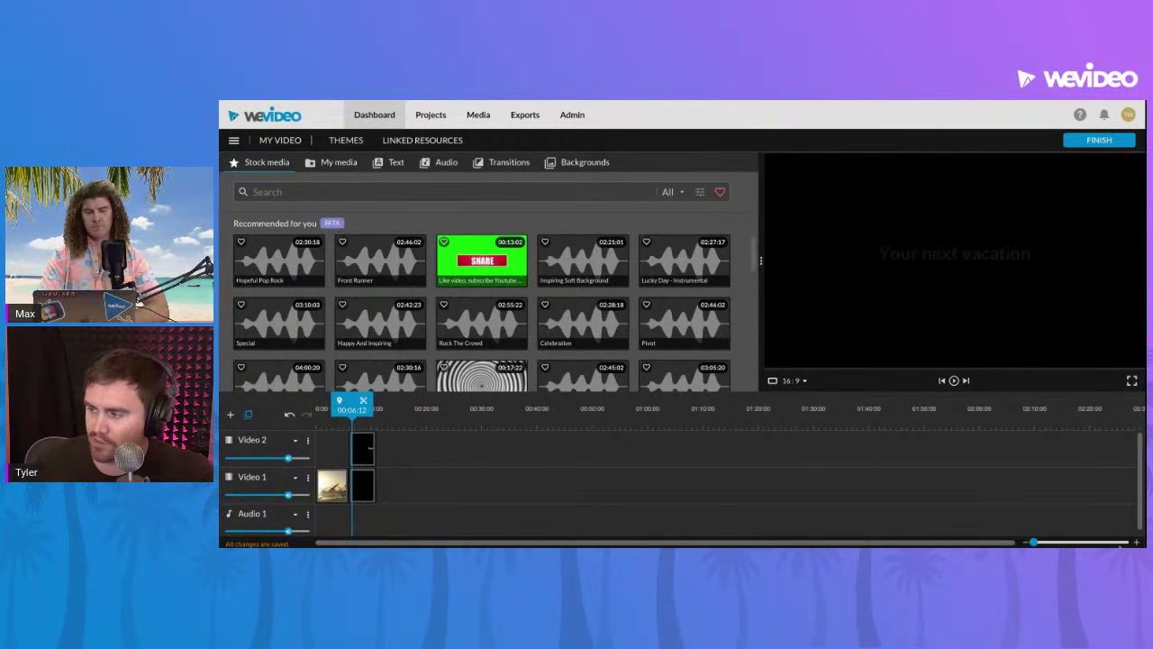
pyautogui.moveTo(1033, 541); pyautogui.dragTo(1044, 541)
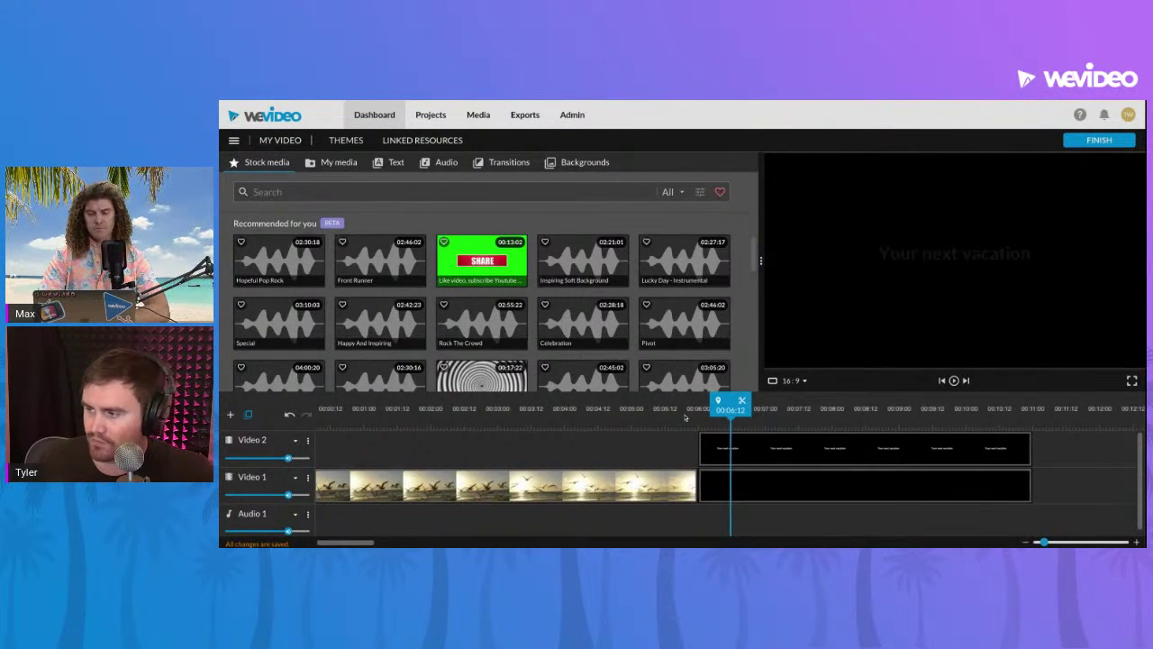
pyautogui.click(564, 408)
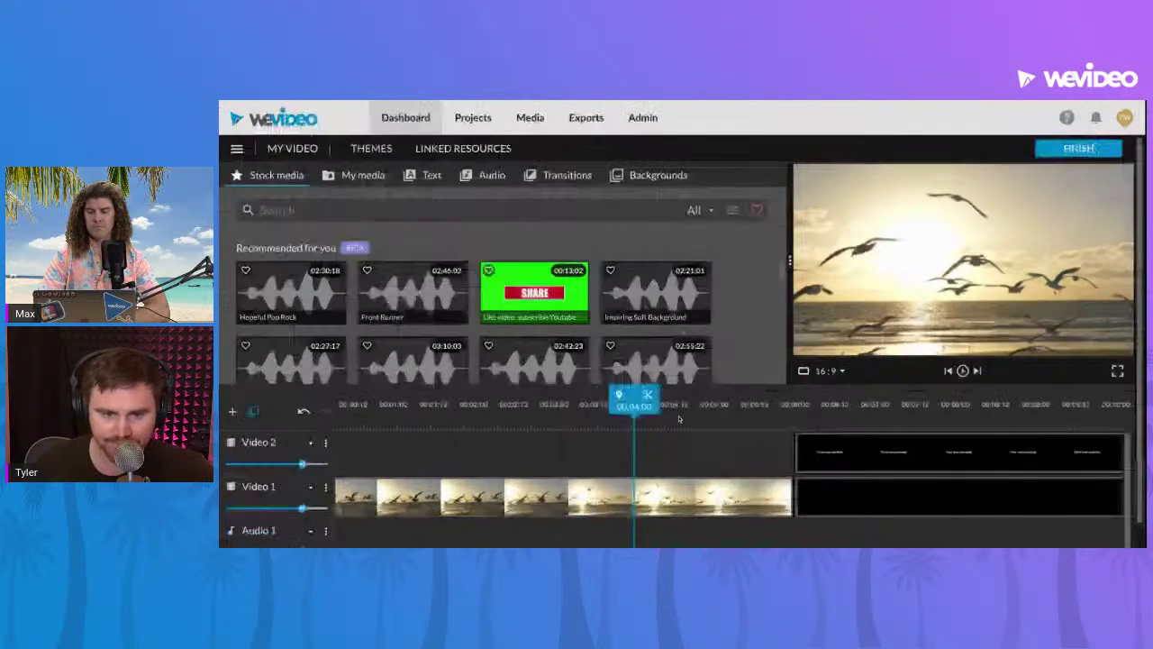
pyautogui.hotkey('ctrl', '+')
pyautogui.hotkey('ctrl', '-')
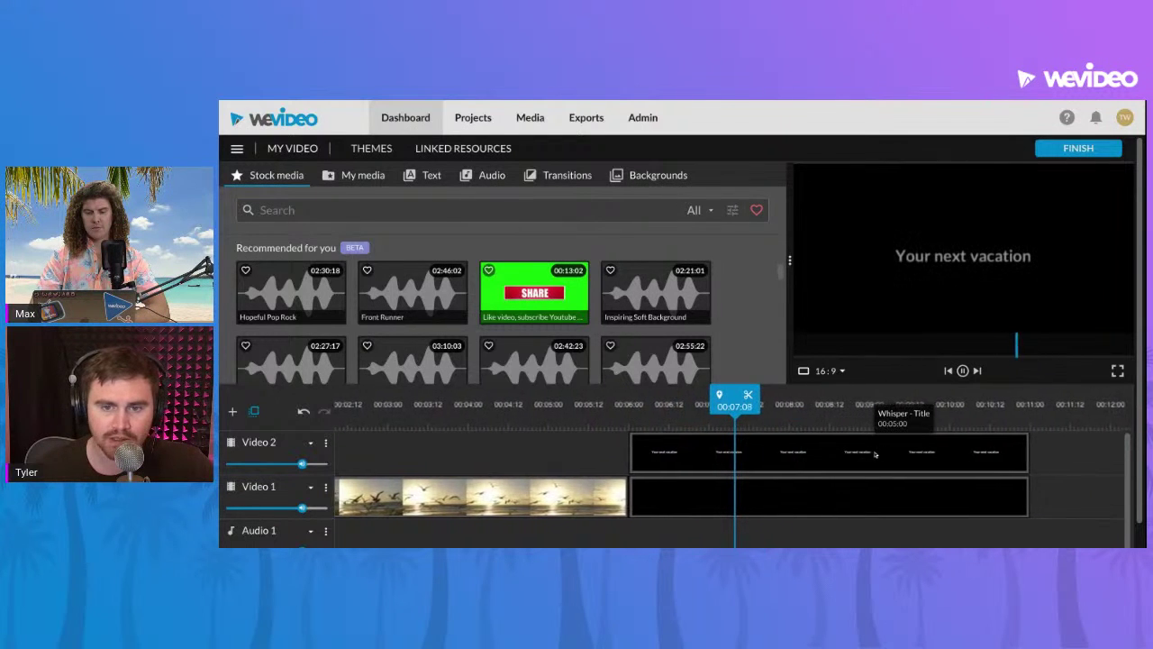
# Replay the title section and check how the text looks on the black background
pyautogui.moveTo(745, 413); pyautogui.dragTo(561, 413)
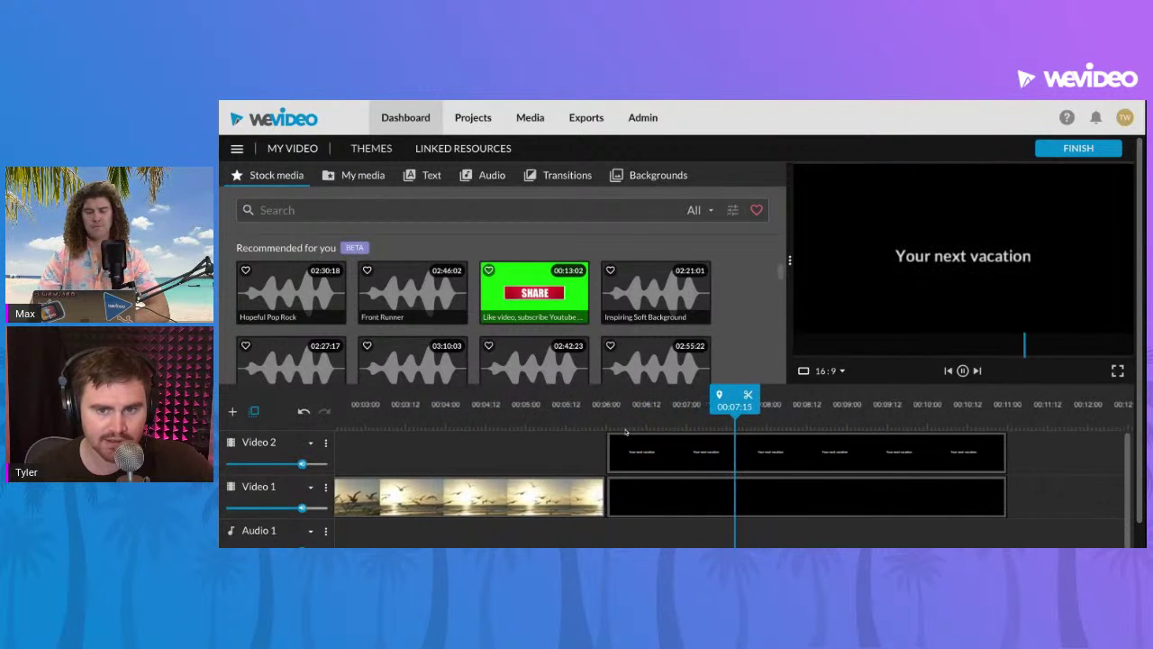
pyautogui.click(618, 417)
pyautogui.press('Right')
pyautogui.press('space')
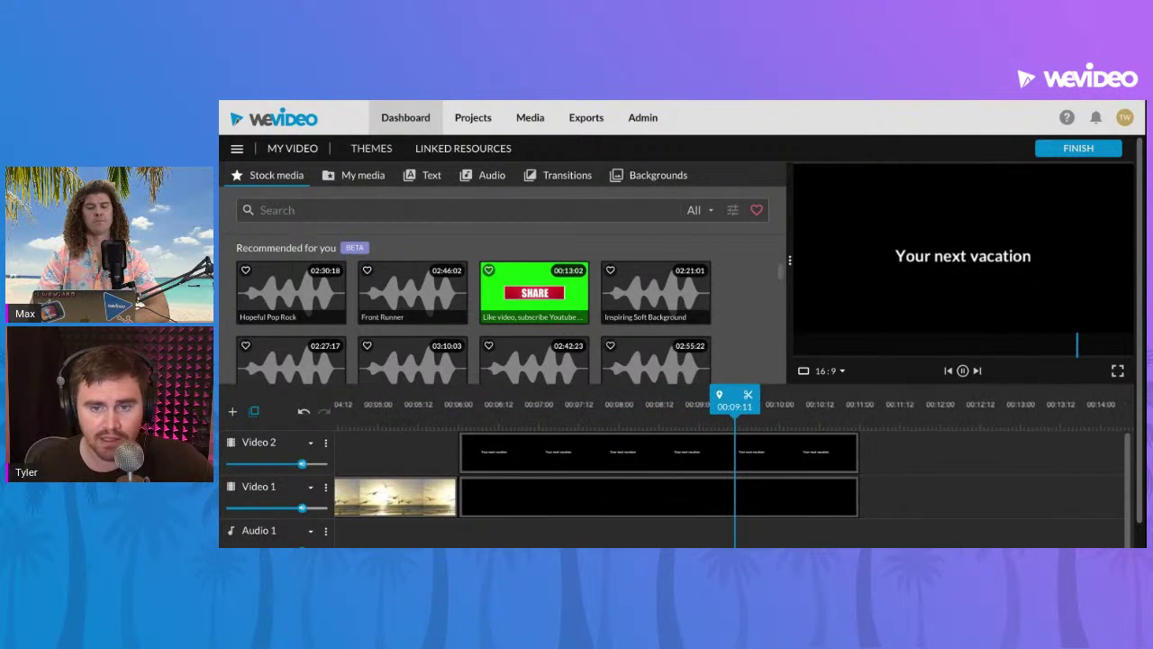
# Open the "Your next vacation" title for editing and set its font size manually to 100
pyautogui.doubleClick(622, 448)
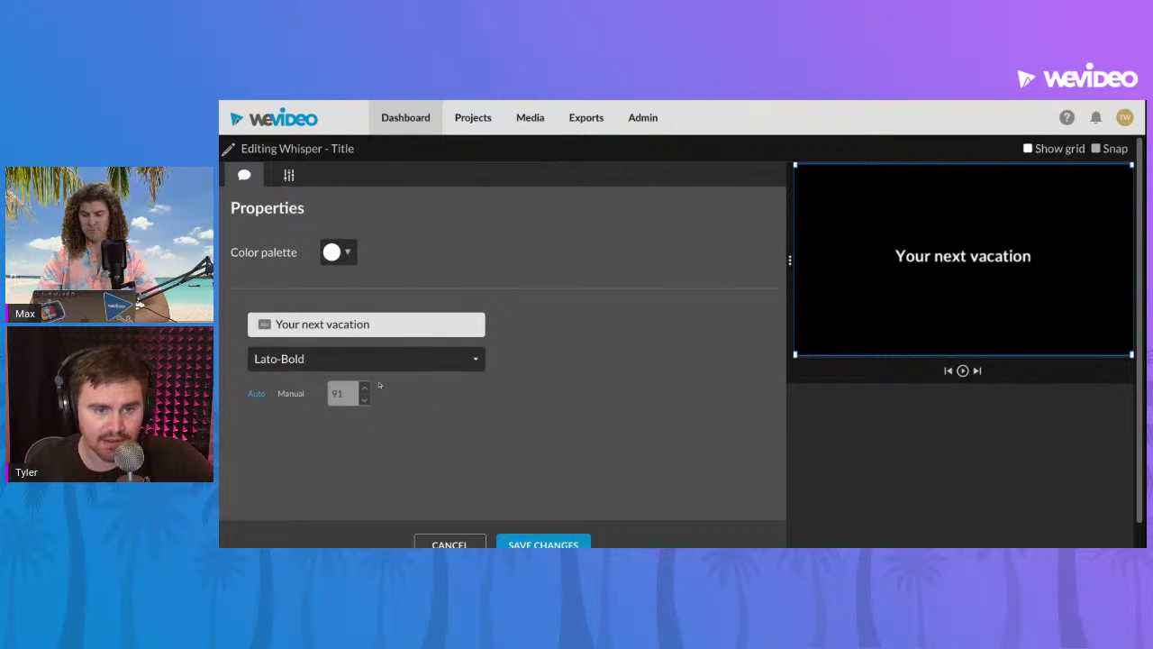
pyautogui.click(291, 394)
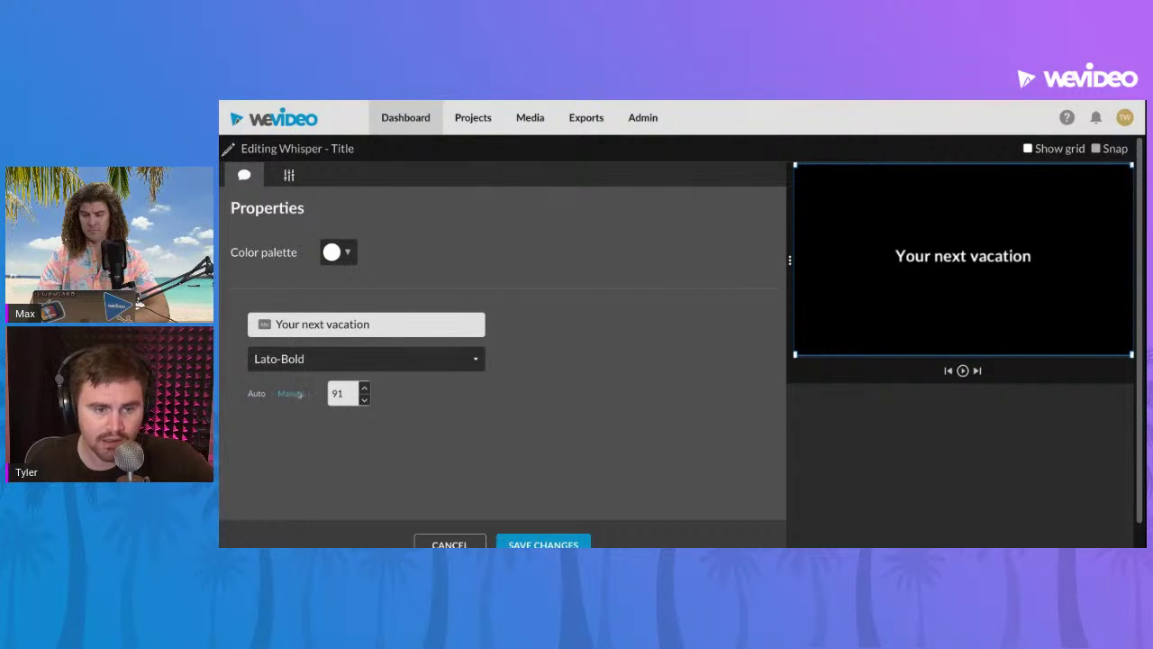
pyautogui.click(365, 388)
pyautogui.click(365, 388)
pyautogui.click(365, 388)
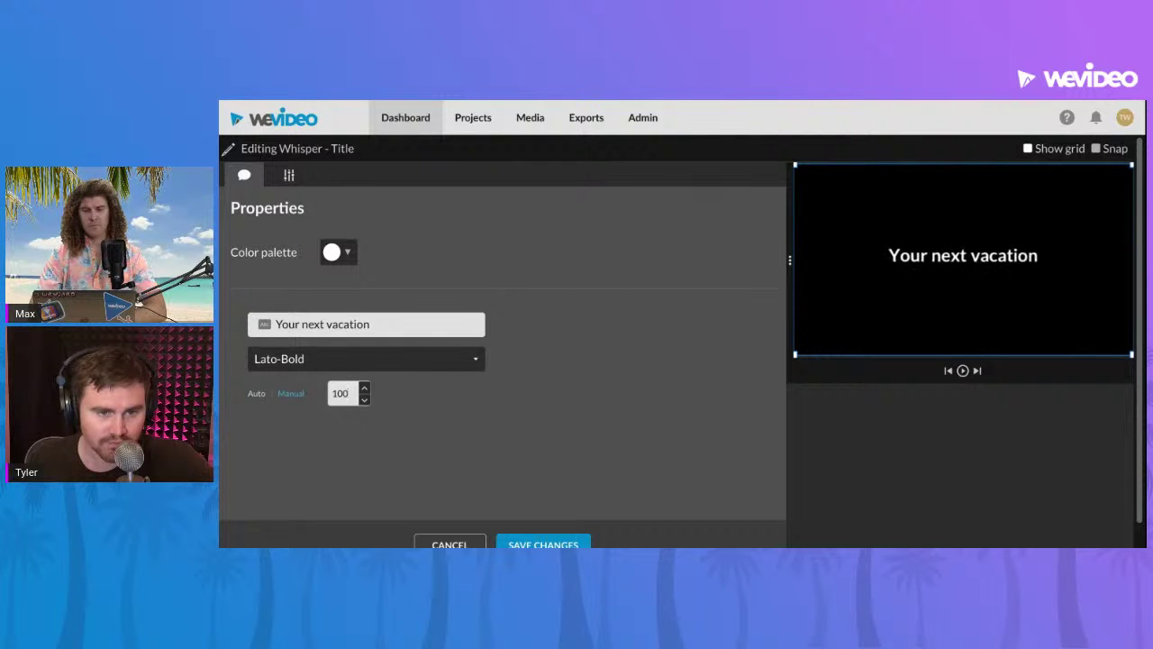
# Scale the title up to 1.16 in its transform settings and save the changes
pyautogui.click(293, 183)
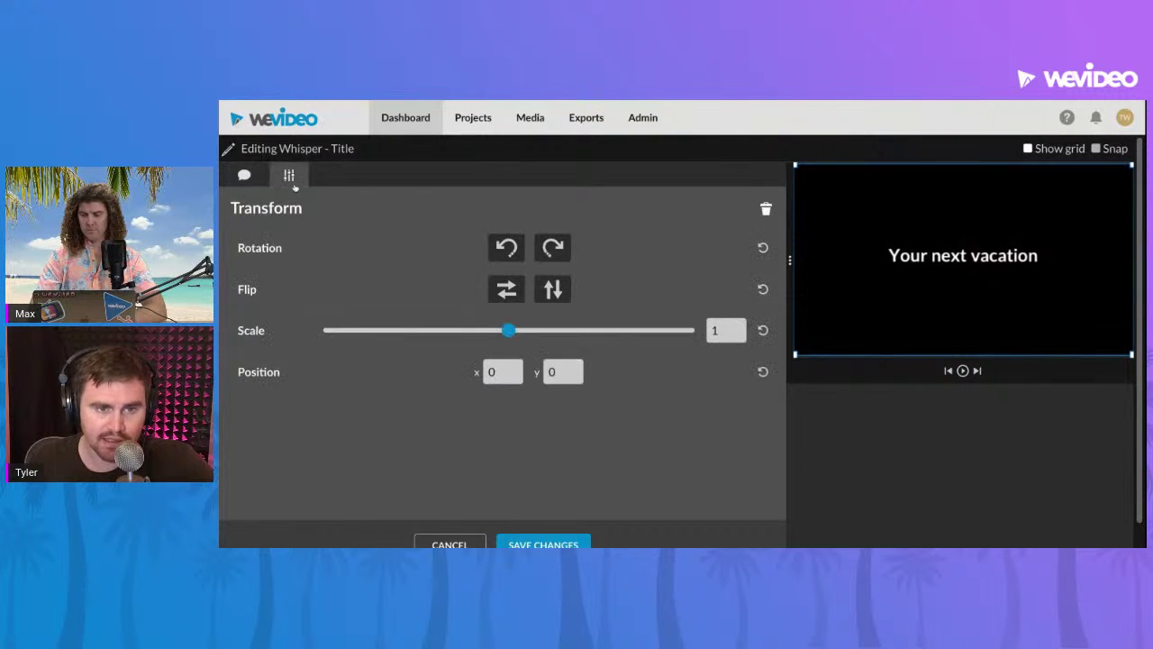
pyautogui.moveTo(507, 330); pyautogui.dragTo(517, 330)
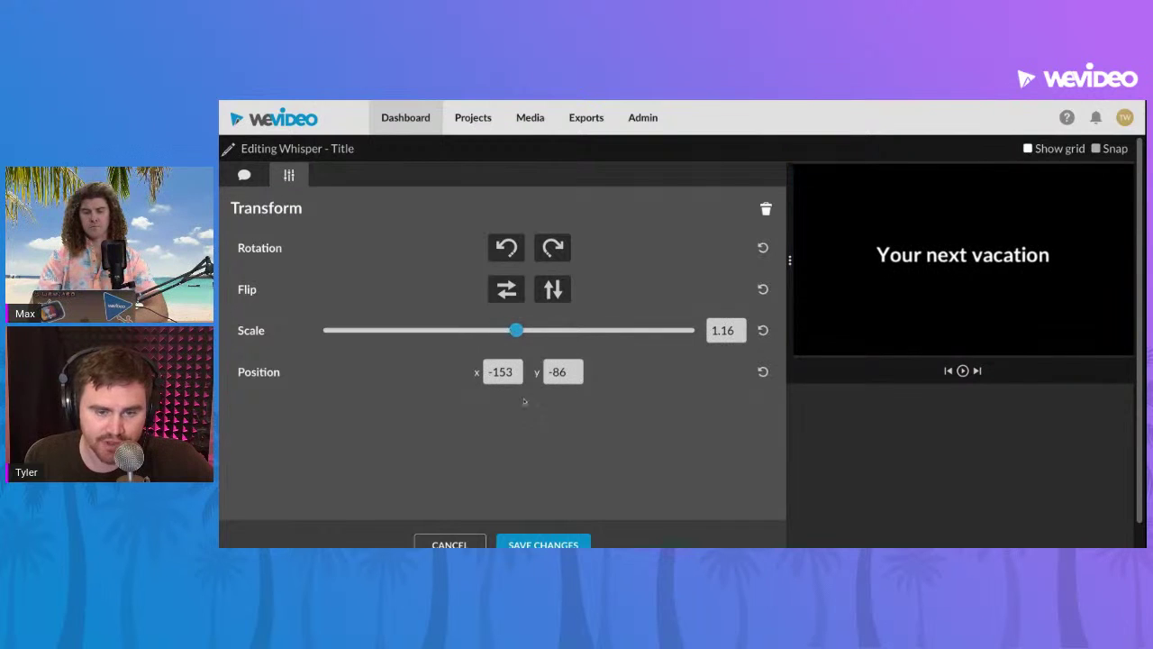
pyautogui.click(547, 542)
# Add a Cross fade transition between the seagull clip and the black background, and shorten its duration
pyautogui.moveTo(599, 418); pyautogui.dragTo(658, 417)
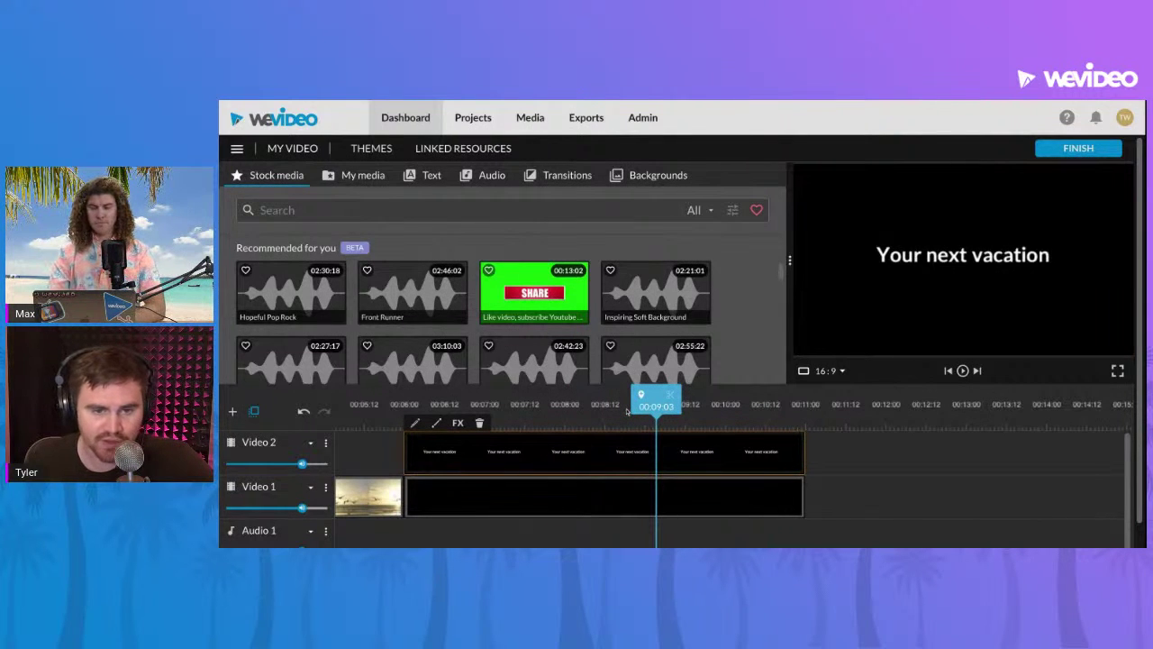
pyautogui.moveTo(657, 405); pyautogui.dragTo(335, 406)
pyautogui.click(778, 539)
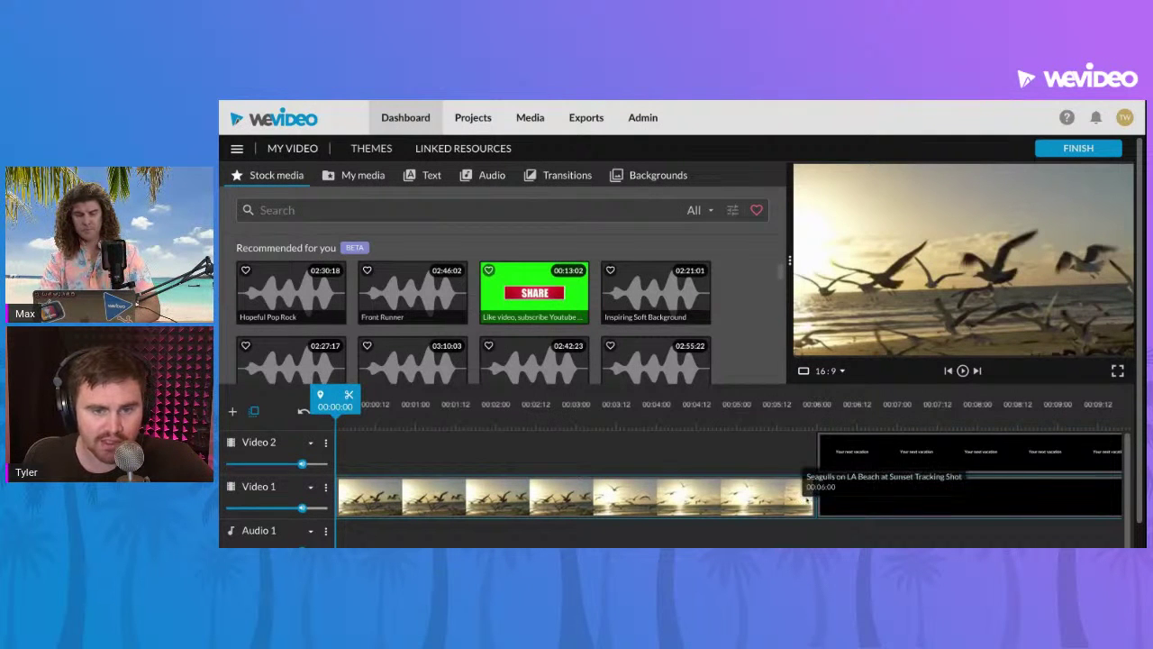
pyautogui.click(558, 175)
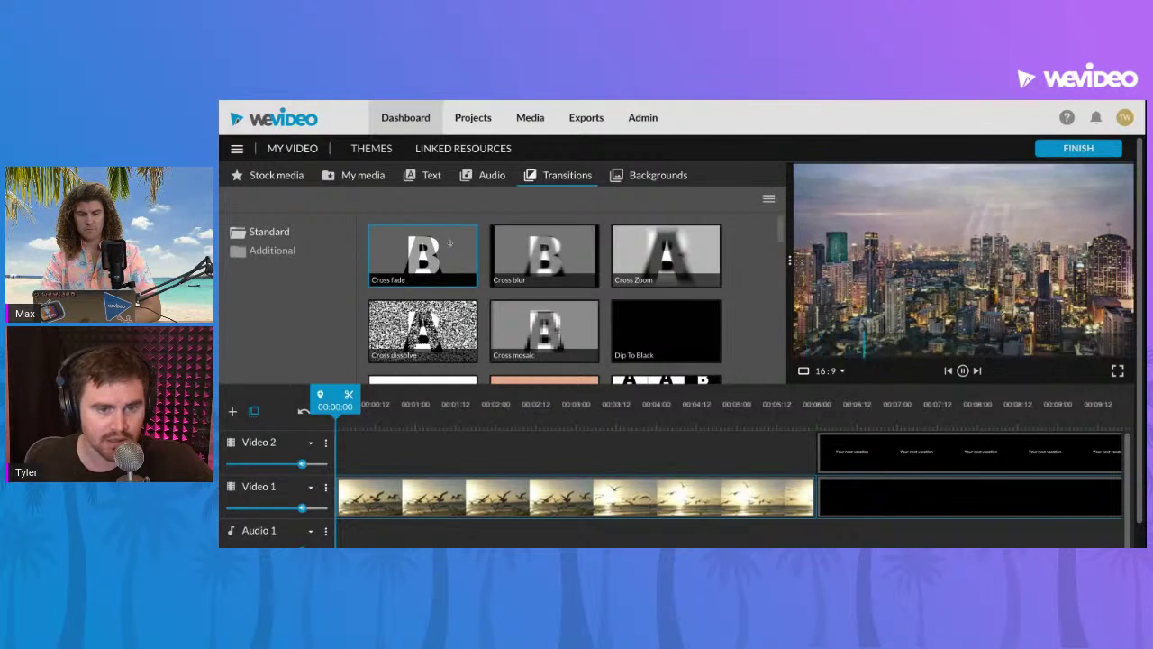
pyautogui.moveTo(451, 241); pyautogui.dragTo(810, 494)
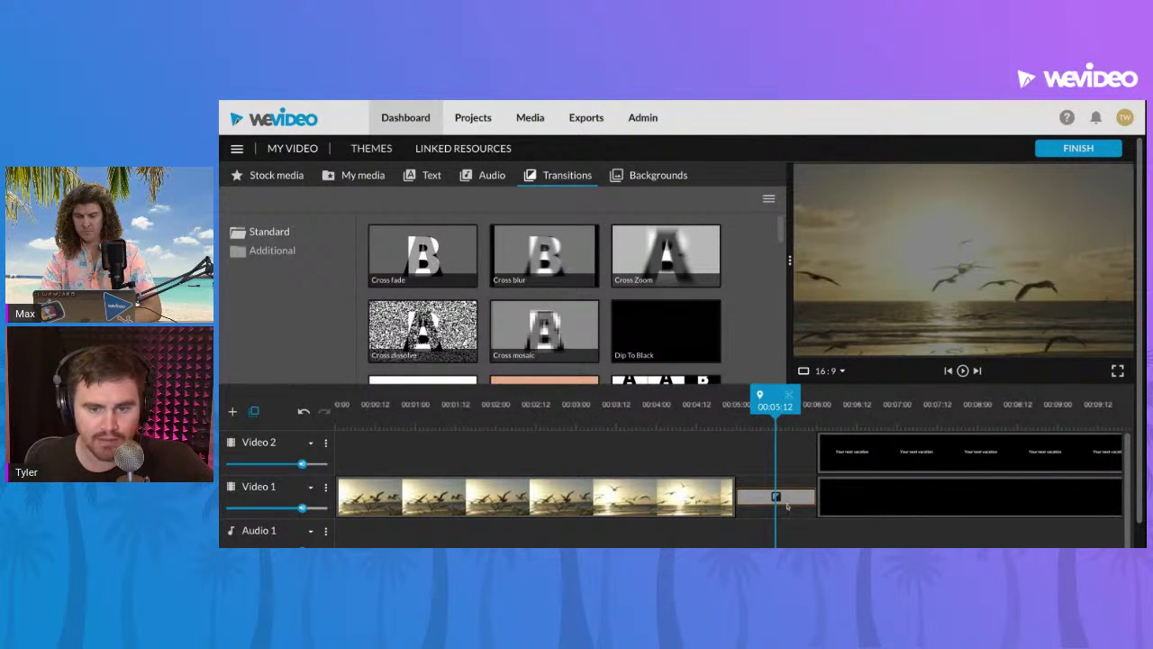
pyautogui.click(784, 498)
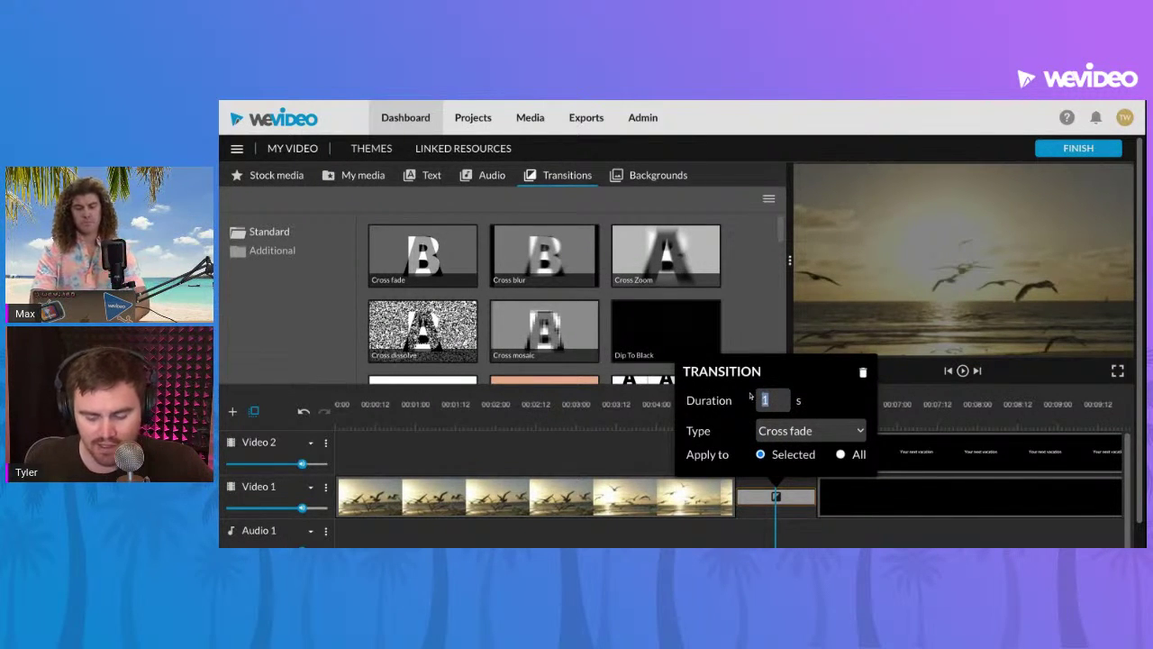
pyautogui.press('Return')
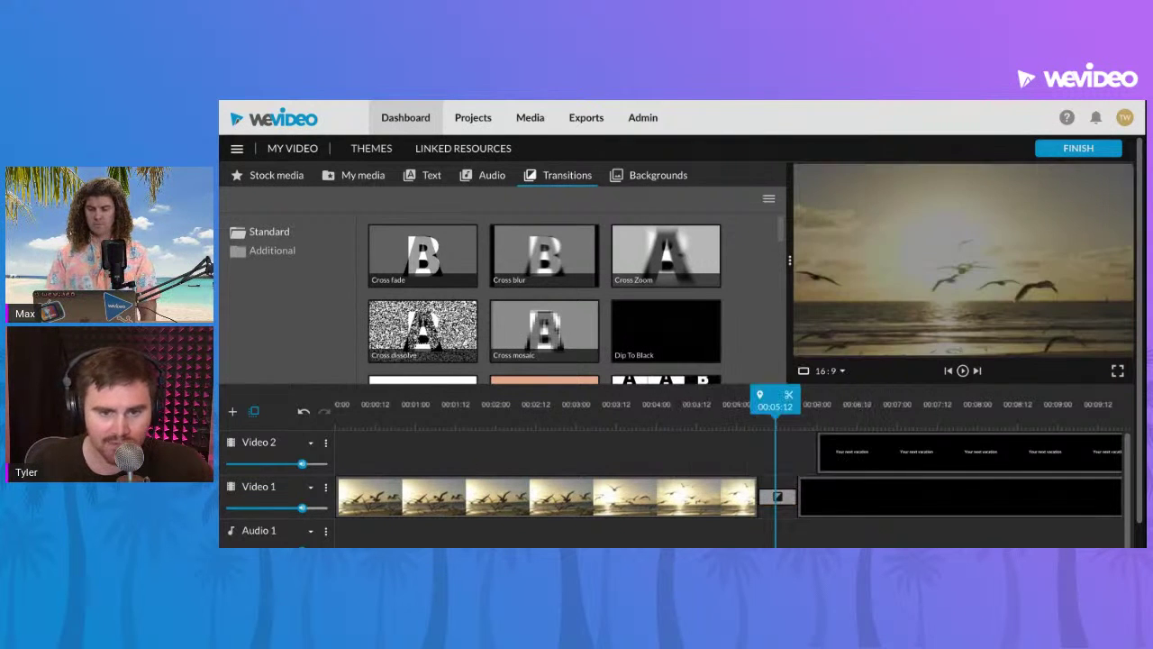
# Preview the cross fade, try starting the title together with the transition at 00:05:07, and play the result
pyautogui.click(691, 413)
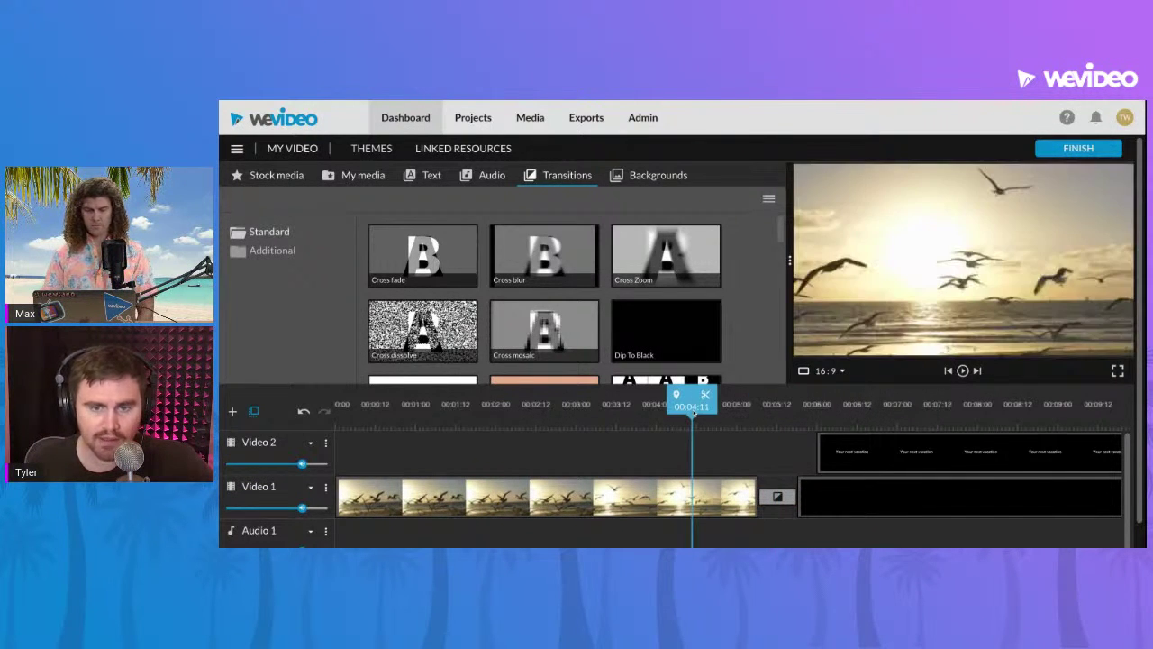
pyautogui.press('space')
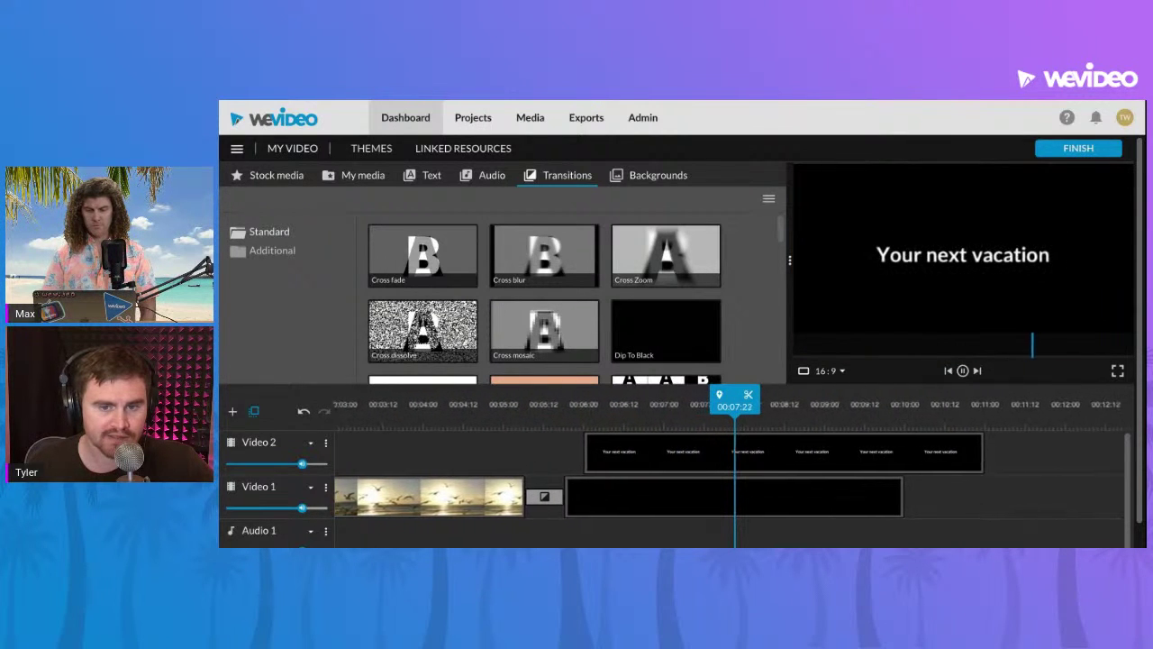
pyautogui.moveTo(717, 440)
pyautogui.mouseDown()
pyautogui.moveTo(735, 448)
pyautogui.moveTo(703, 448)
pyautogui.mouseUp()
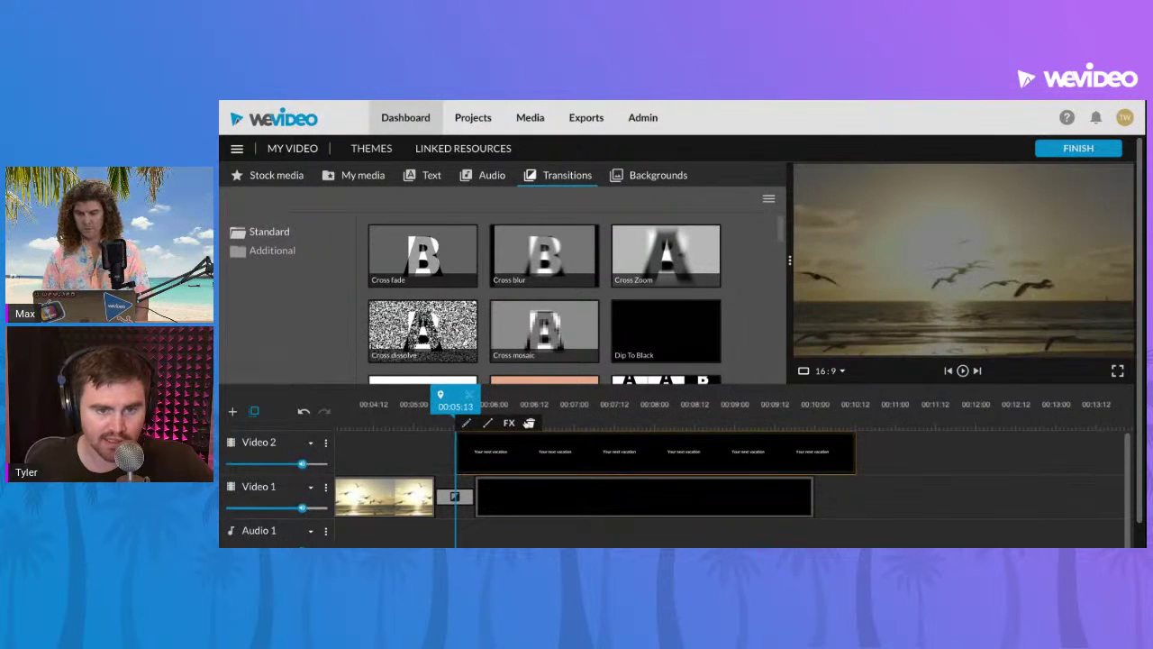
pyautogui.moveTo(586, 443); pyautogui.dragTo(566, 447)
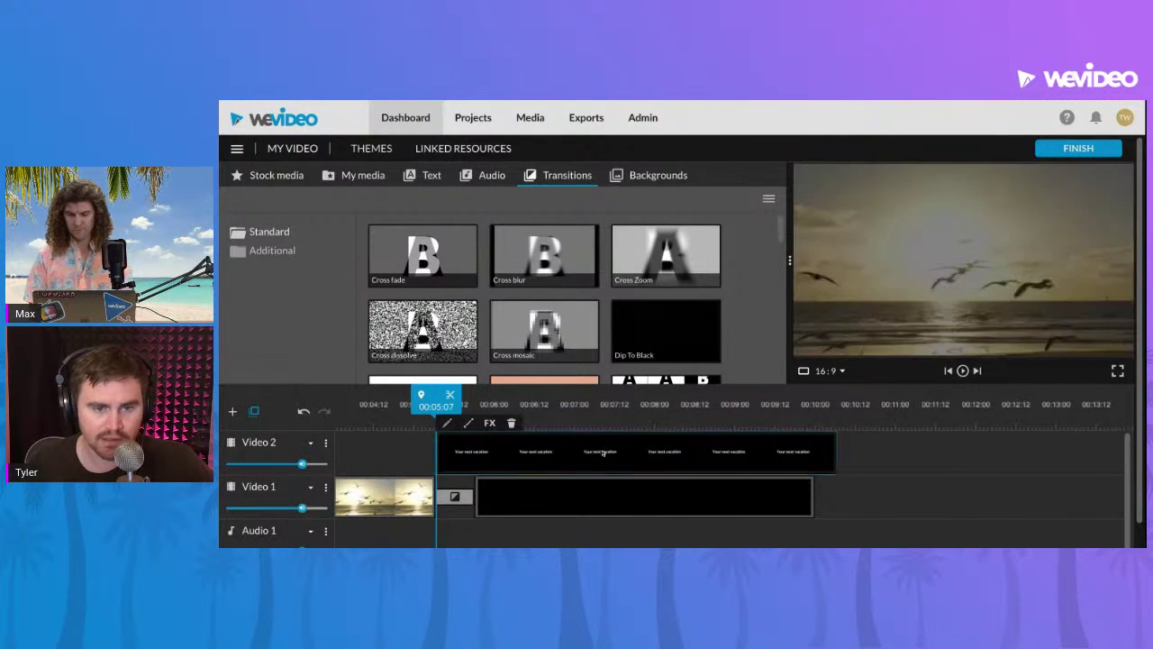
pyautogui.moveTo(436, 402); pyautogui.dragTo(405, 403)
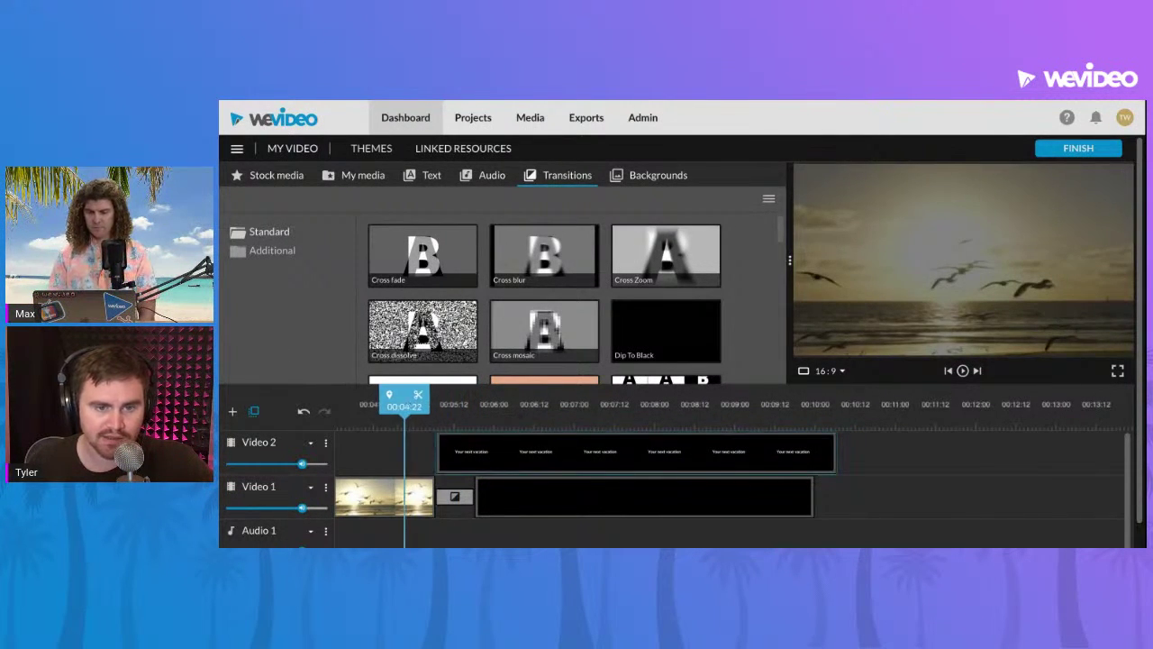
pyautogui.press('space')
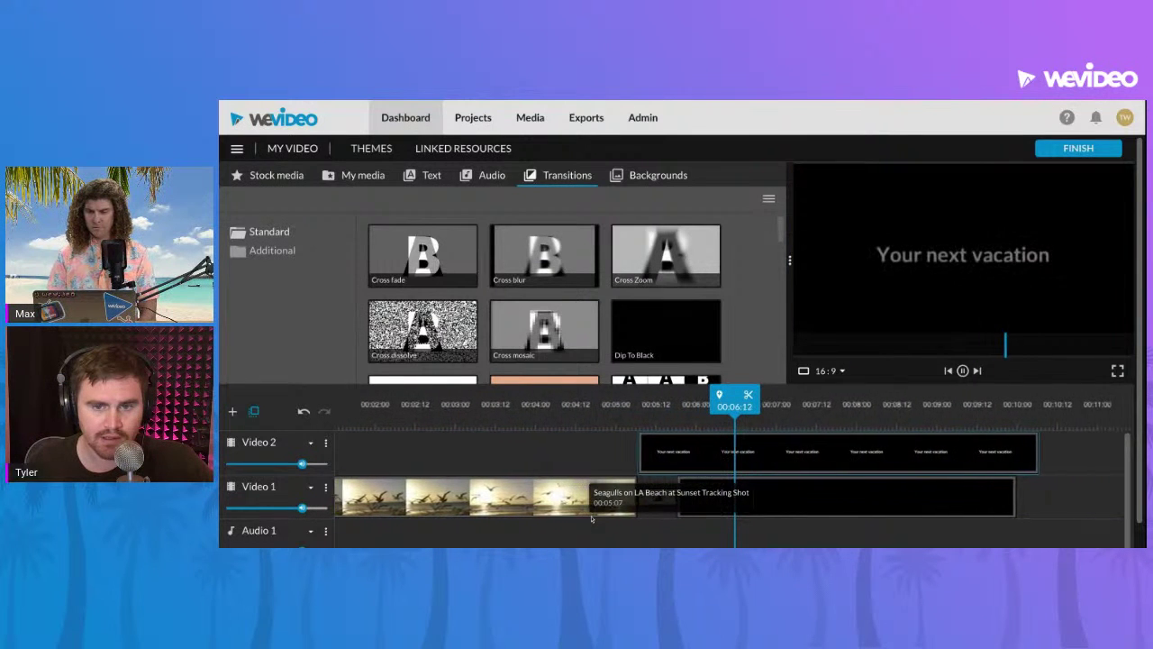
# Align the title's start with the black background, trim its end to 00:10:00, and replay from 00:05:06
pyautogui.click(667, 466)
pyautogui.moveTo(667, 466); pyautogui.dragTo(706, 466)
pyautogui.moveTo(1045, 450); pyautogui.dragTo(1048, 449)
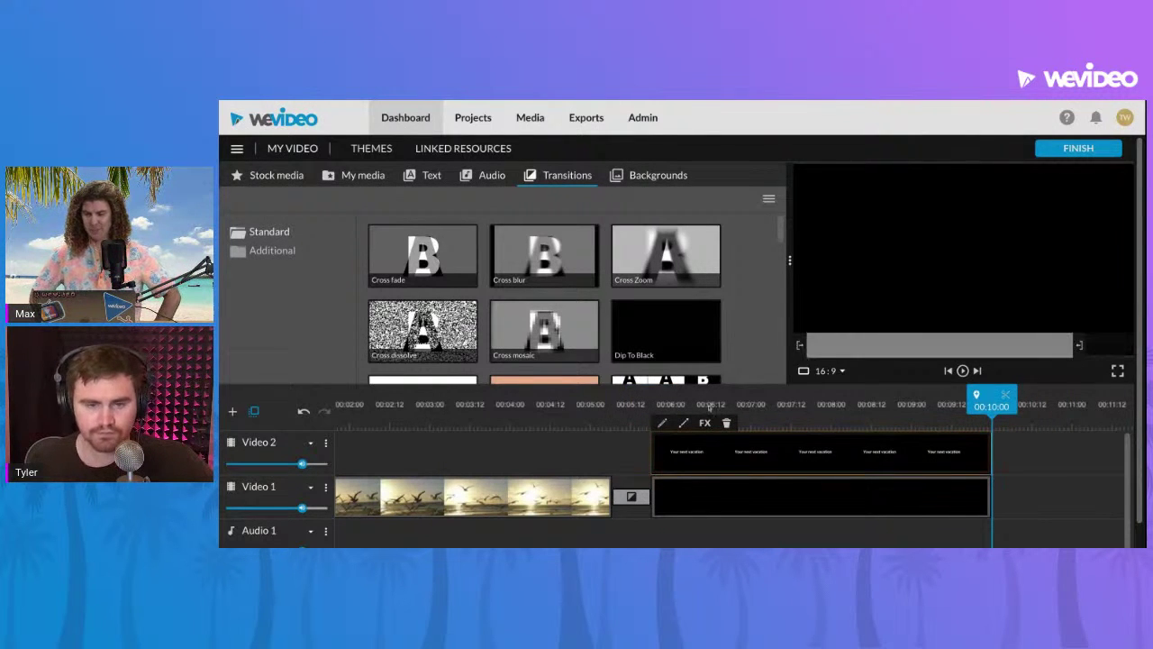
pyautogui.click(613, 407)
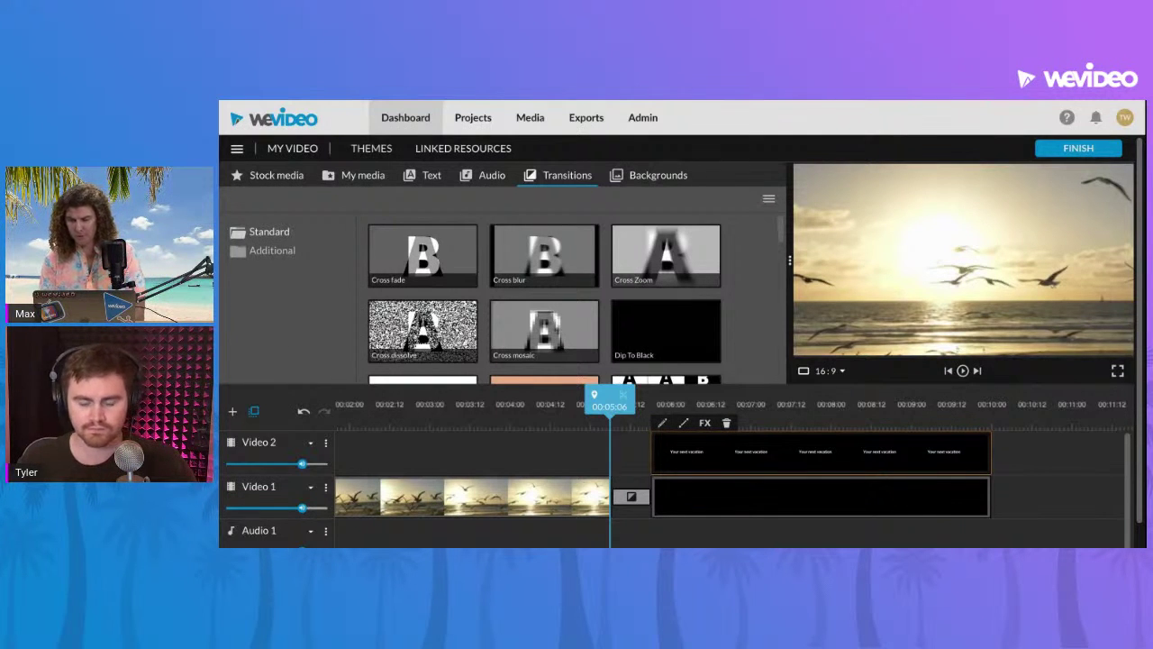
pyautogui.press('space')
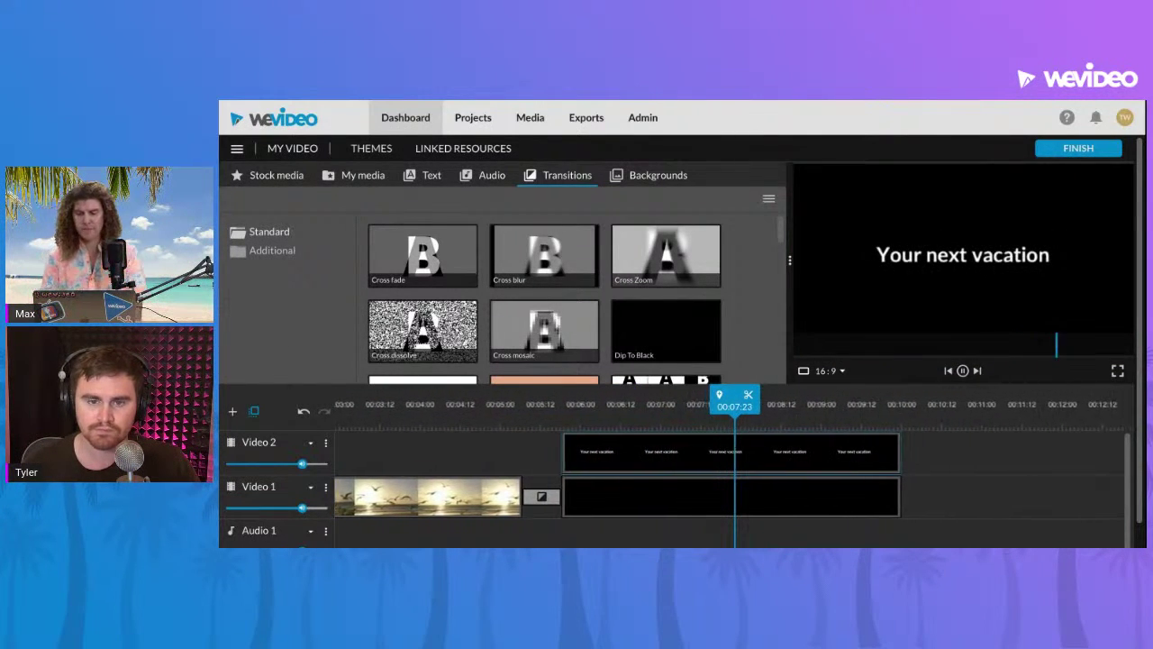
pyautogui.press('space')
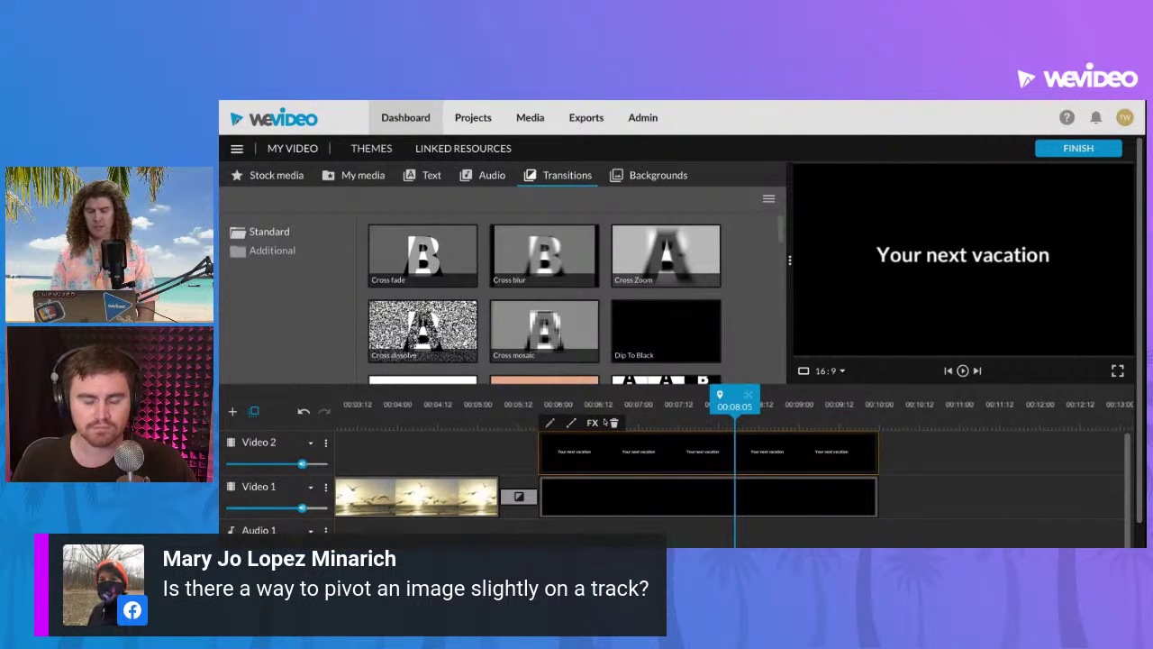
# Open the seagull clip for editing, try scaling it to 1.16, and discard the change
pyautogui.press('Home')
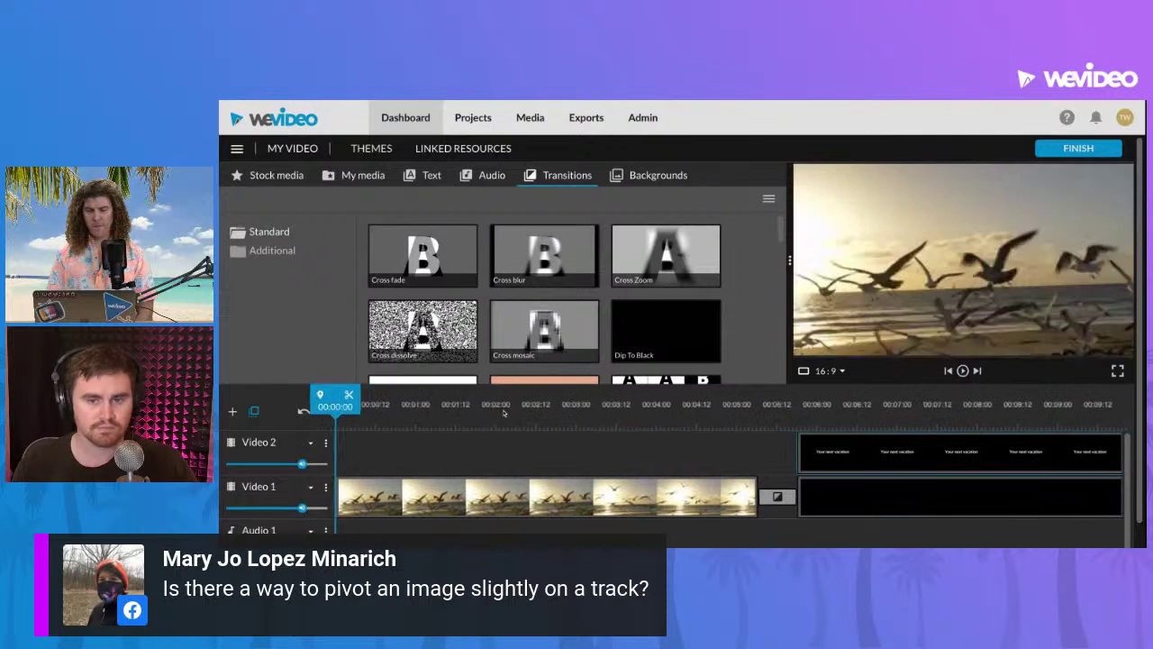
pyautogui.click(420, 426)
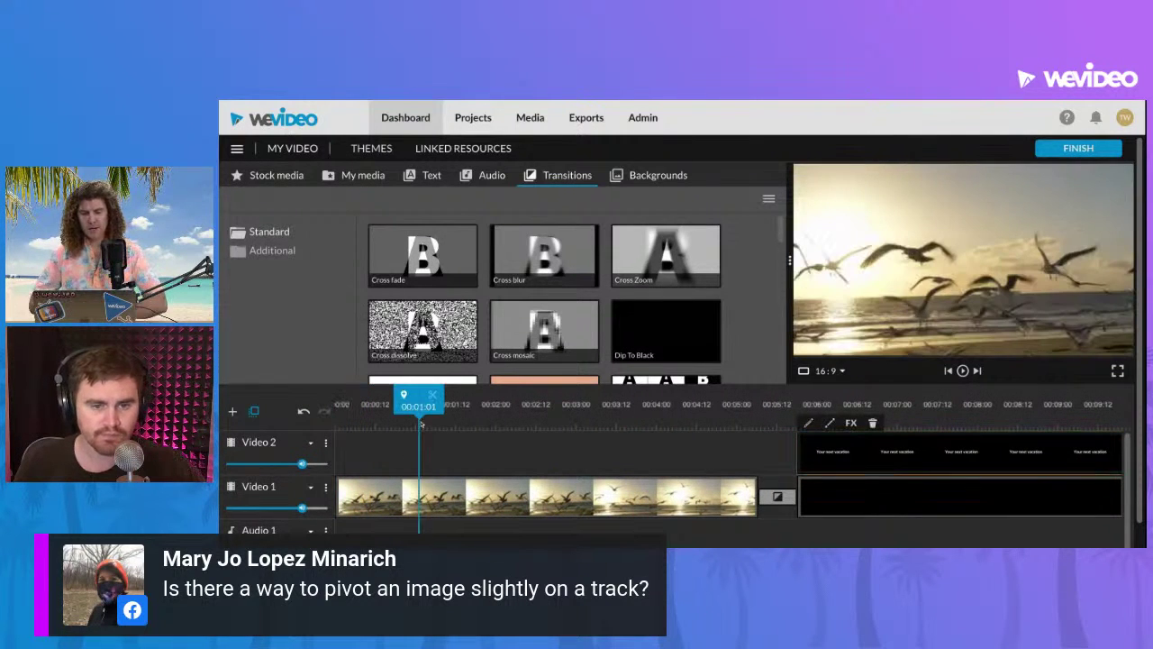
pyautogui.click(453, 425)
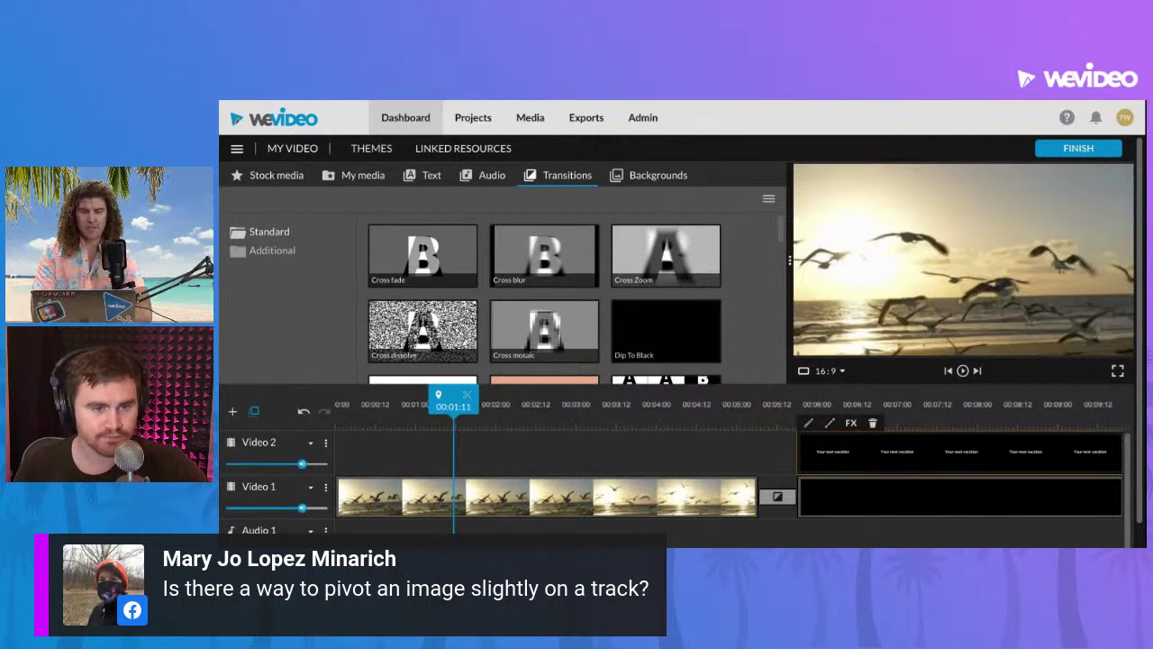
pyautogui.click(490, 496)
pyautogui.doubleClick(490, 495)
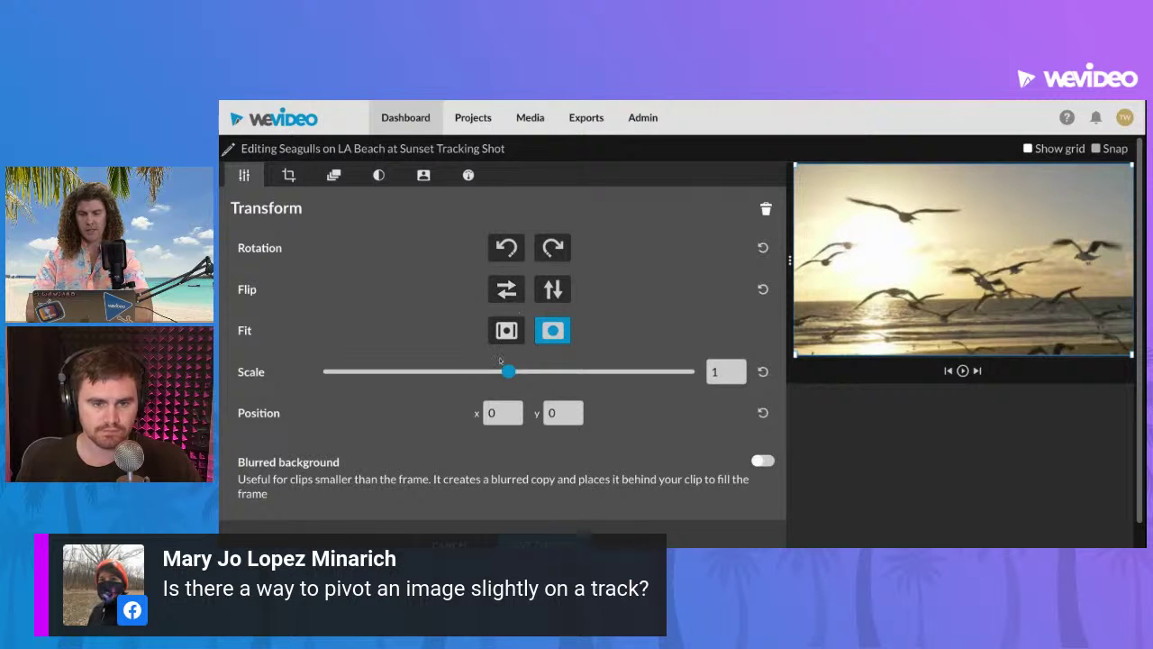
pyautogui.moveTo(508, 371)
pyautogui.mouseDown()
pyautogui.moveTo(525, 372)
pyautogui.moveTo(477, 371)
pyautogui.moveTo(515, 371)
pyautogui.mouseUp()
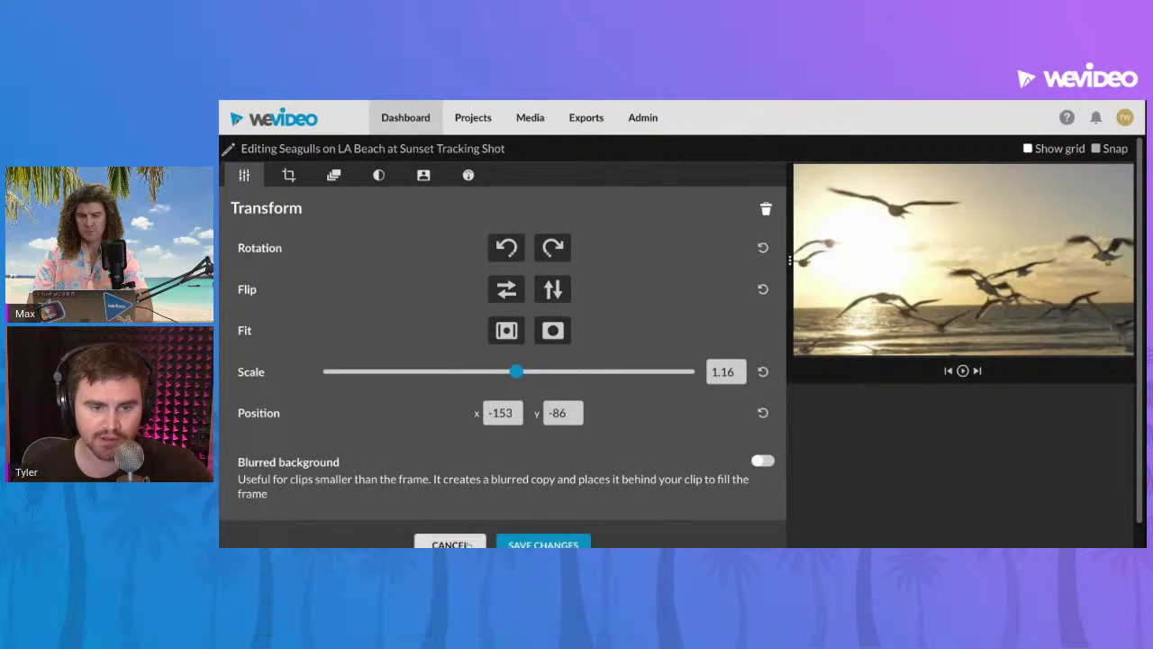
pyautogui.click(541, 544)
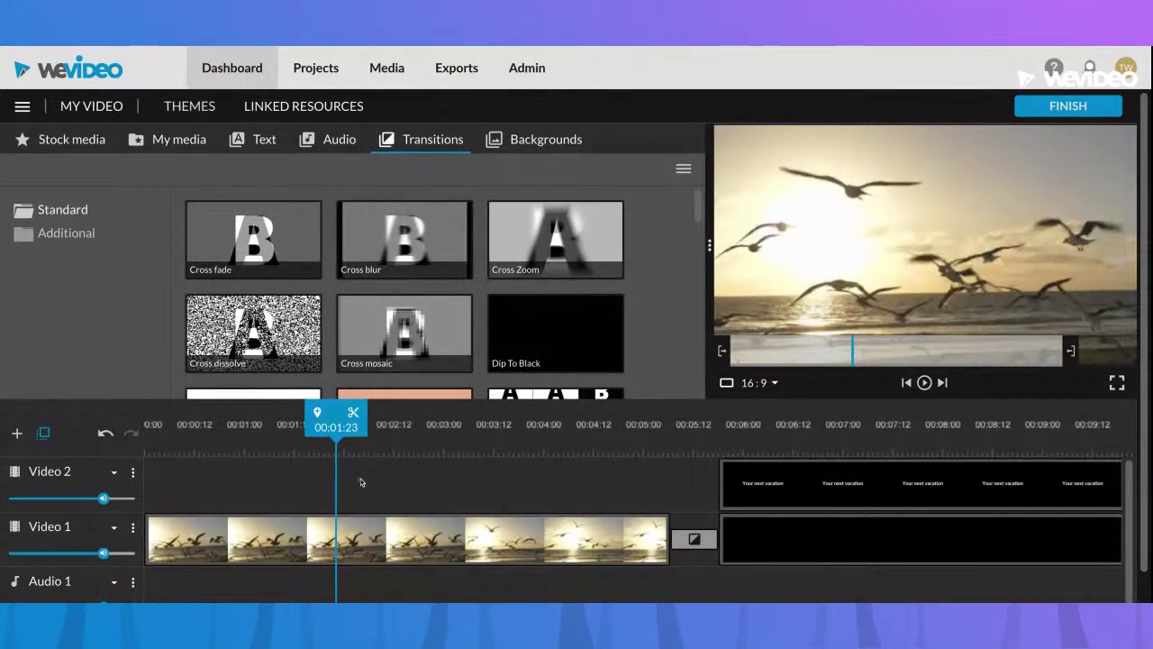
# Reopen the seagull clip's transform settings, shift the picture to x 57, y 49, and scale it to 1.12
pyautogui.click(332, 538)
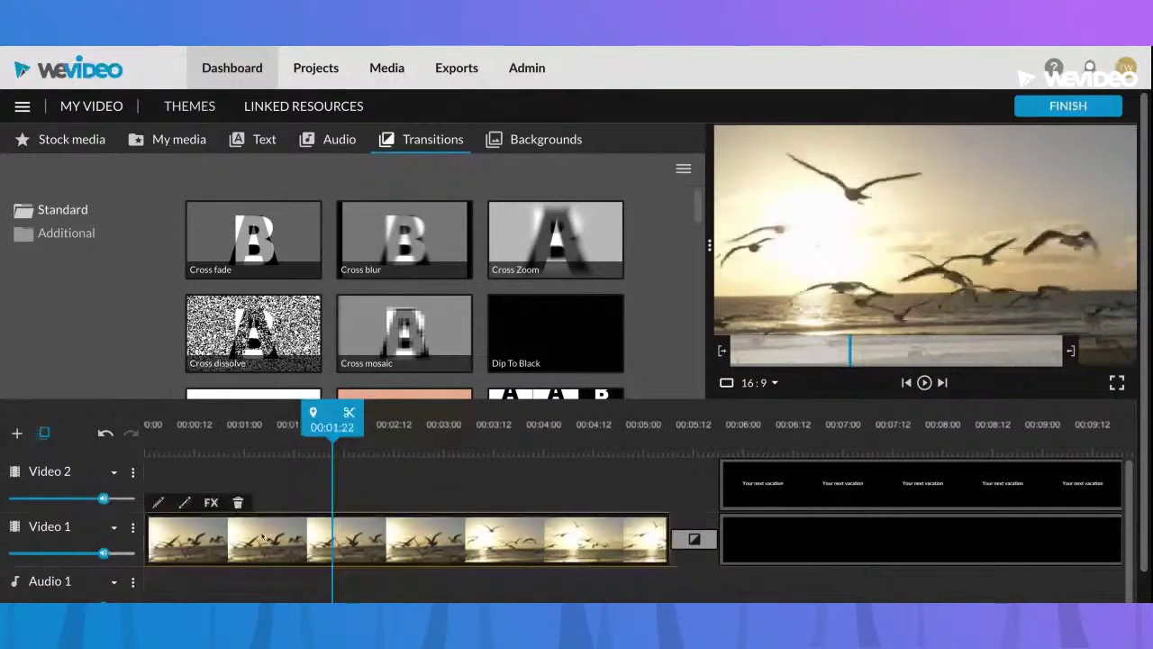
pyautogui.click(155, 504)
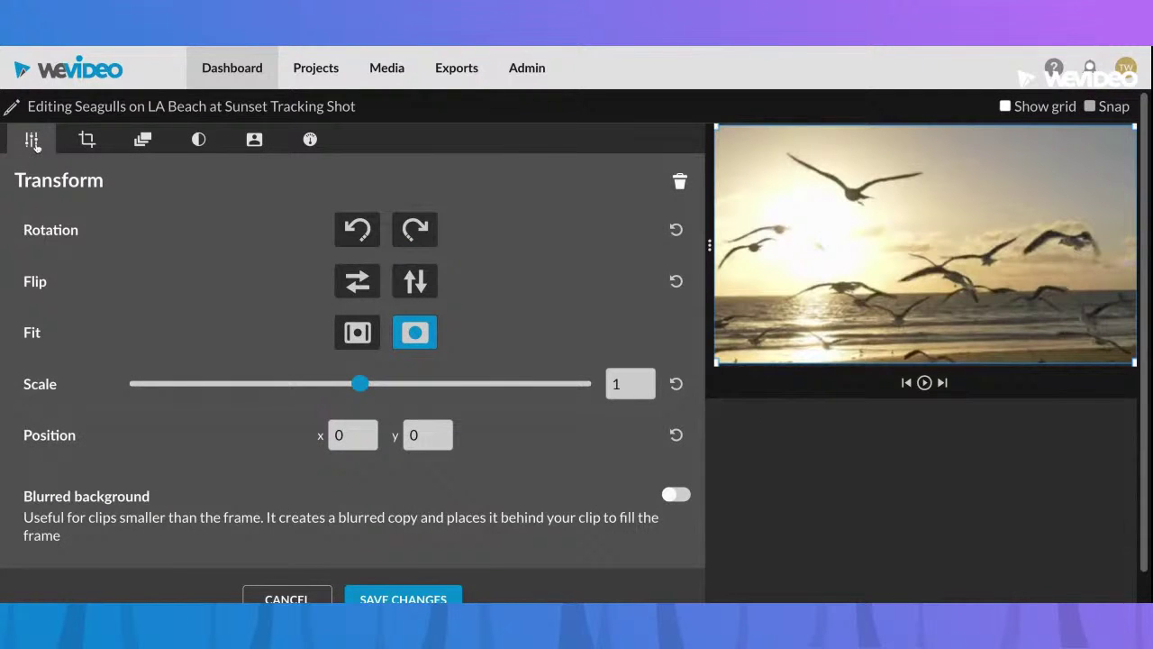
pyautogui.moveTo(821, 177)
pyautogui.mouseDown()
pyautogui.moveTo(837, 177)
pyautogui.moveTo(812, 221)
pyautogui.moveTo(829, 188)
pyautogui.moveTo(832, 218)
pyautogui.moveTo(941, 273)
pyautogui.moveTo(807, 186)
pyautogui.moveTo(815, 164)
pyautogui.moveTo(833, 178)
pyautogui.moveTo(827, 200)
pyautogui.moveTo(826, 188)
pyautogui.mouseUp()
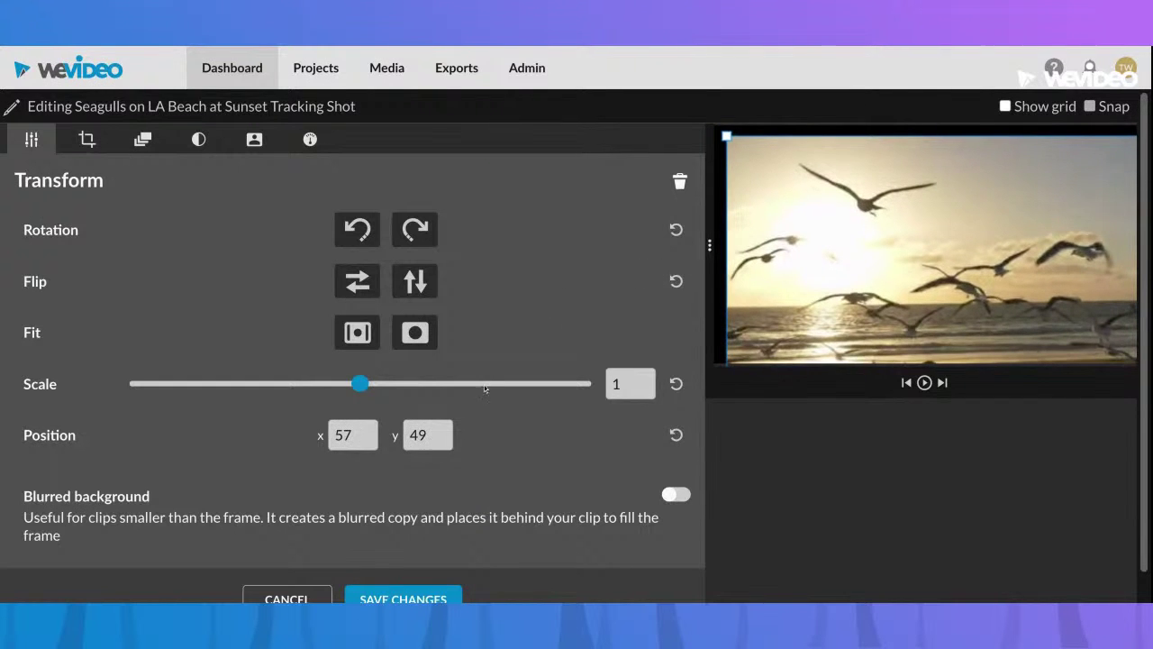
pyautogui.moveTo(360, 383)
pyautogui.mouseDown()
pyautogui.moveTo(379, 383)
pyautogui.moveTo(367, 384)
pyautogui.mouseUp()
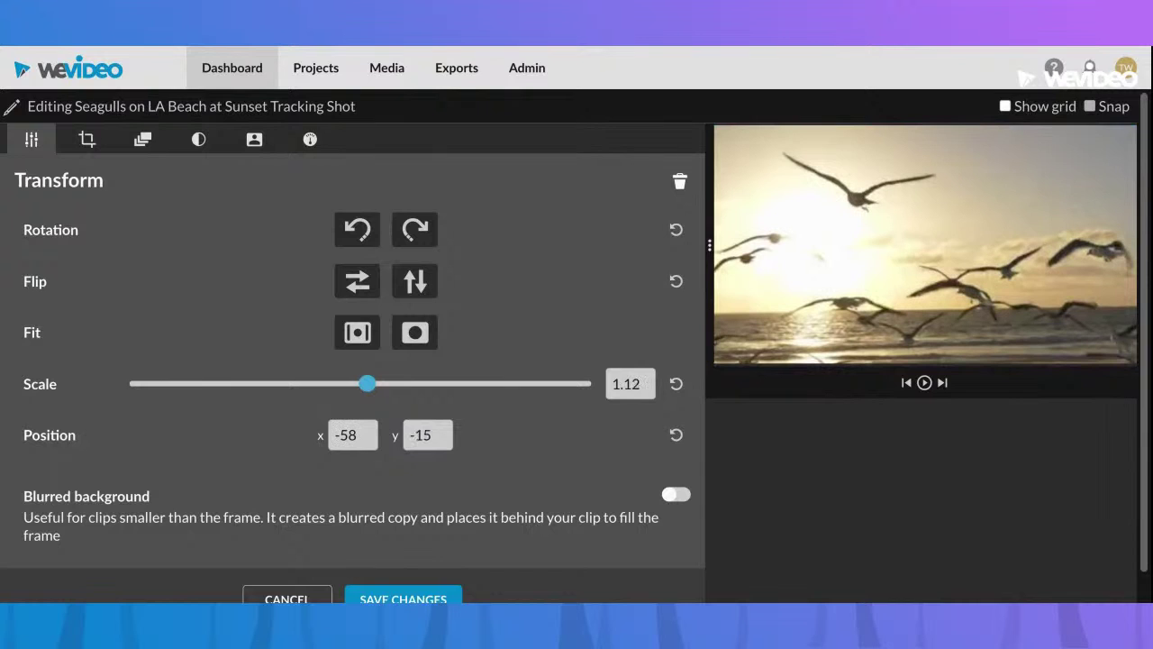
# Flip the seagull clip vertically and back, and flip it horizontally
pyautogui.click(416, 282)
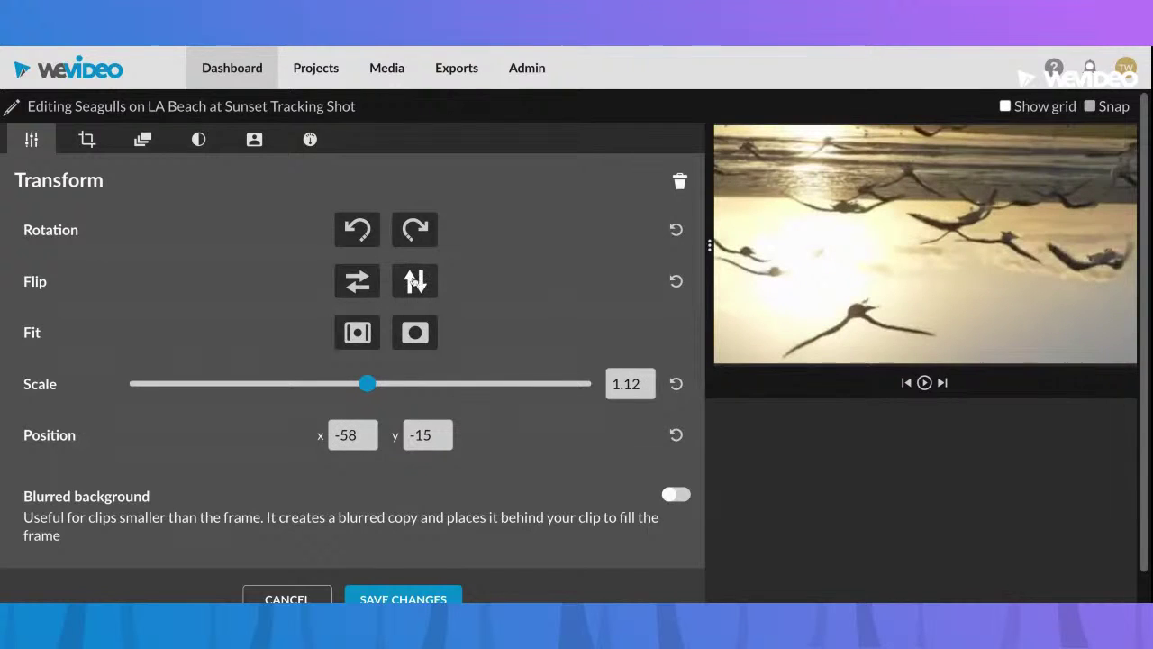
pyautogui.click(416, 282)
pyautogui.click(365, 282)
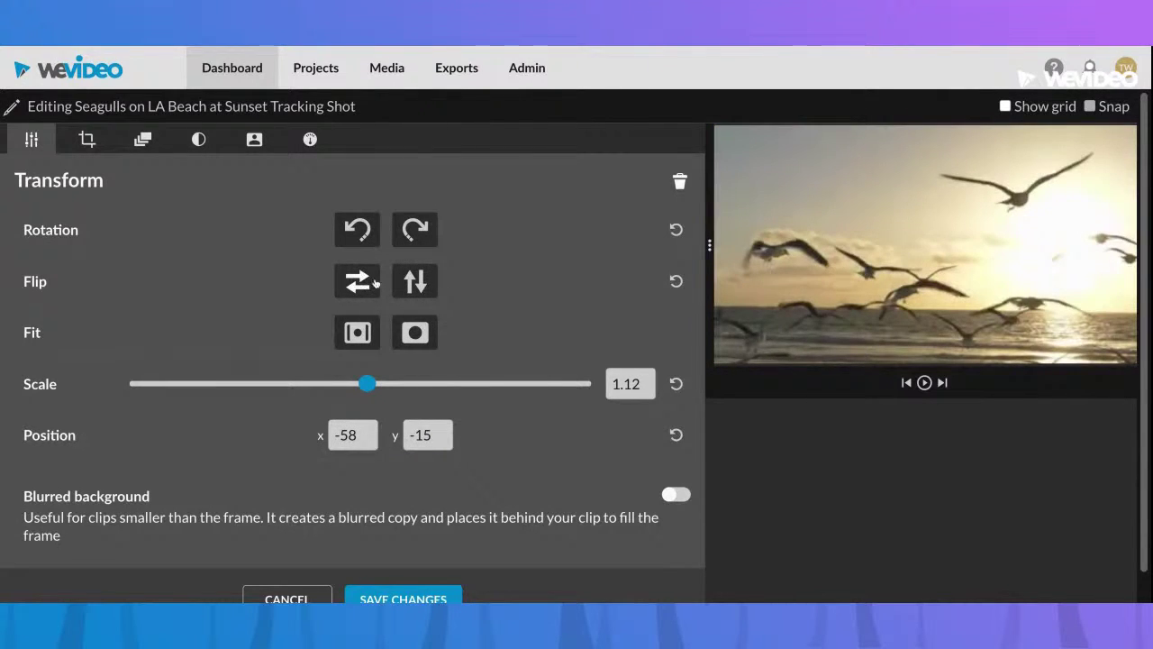
# Flip the seagull clip horizontally again and rotate it clockwise in quarter turns through a full circle
pyautogui.click(365, 282)
pyautogui.click(413, 232)
pyautogui.click(412, 231)
pyautogui.click(412, 231)
pyautogui.click(412, 231)
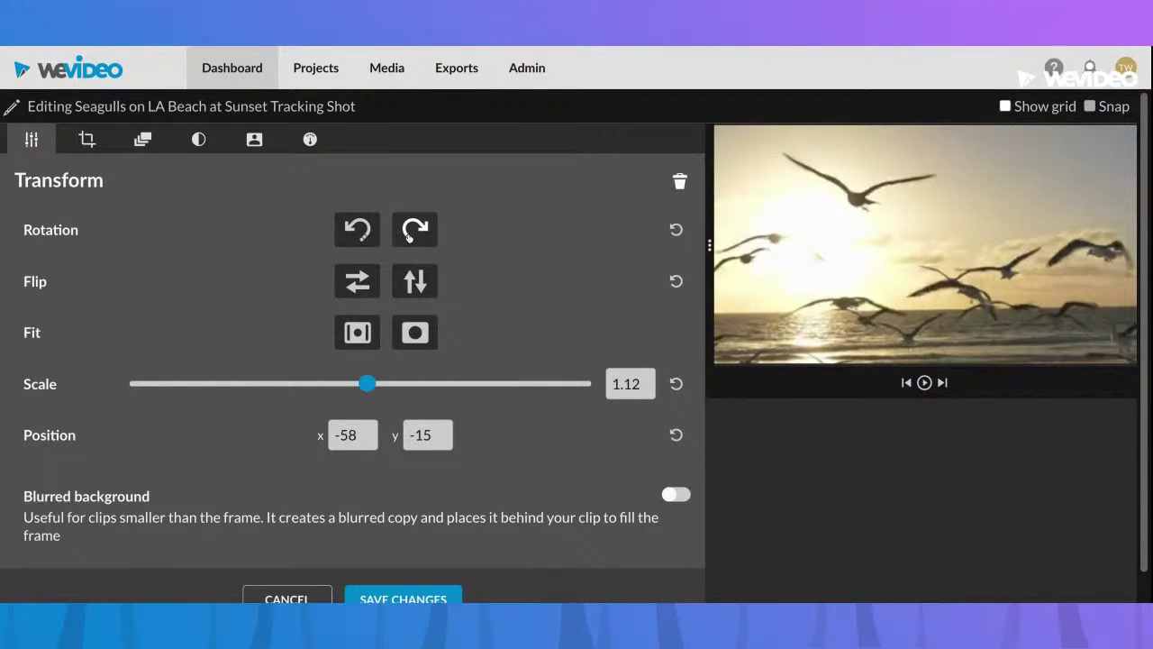
# Shift the seagull picture to x -135, y -89, look at the crop options, and save the clip changes
pyautogui.moveTo(782, 253); pyautogui.dragTo(842, 251)
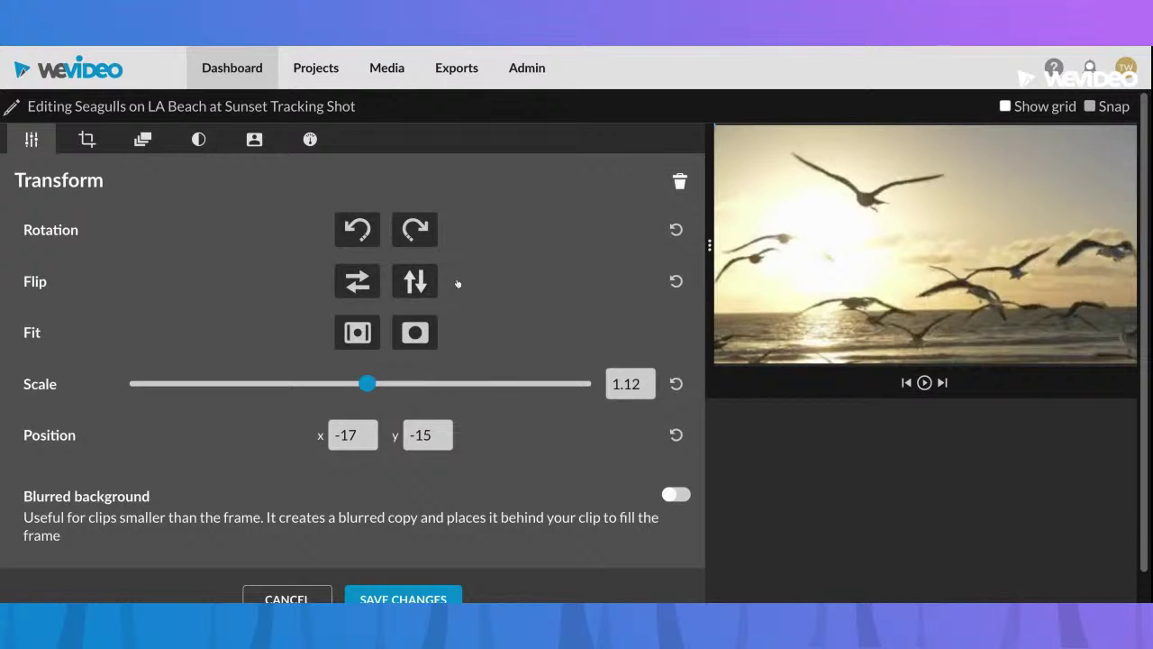
pyautogui.moveTo(861, 236); pyautogui.dragTo(833, 214)
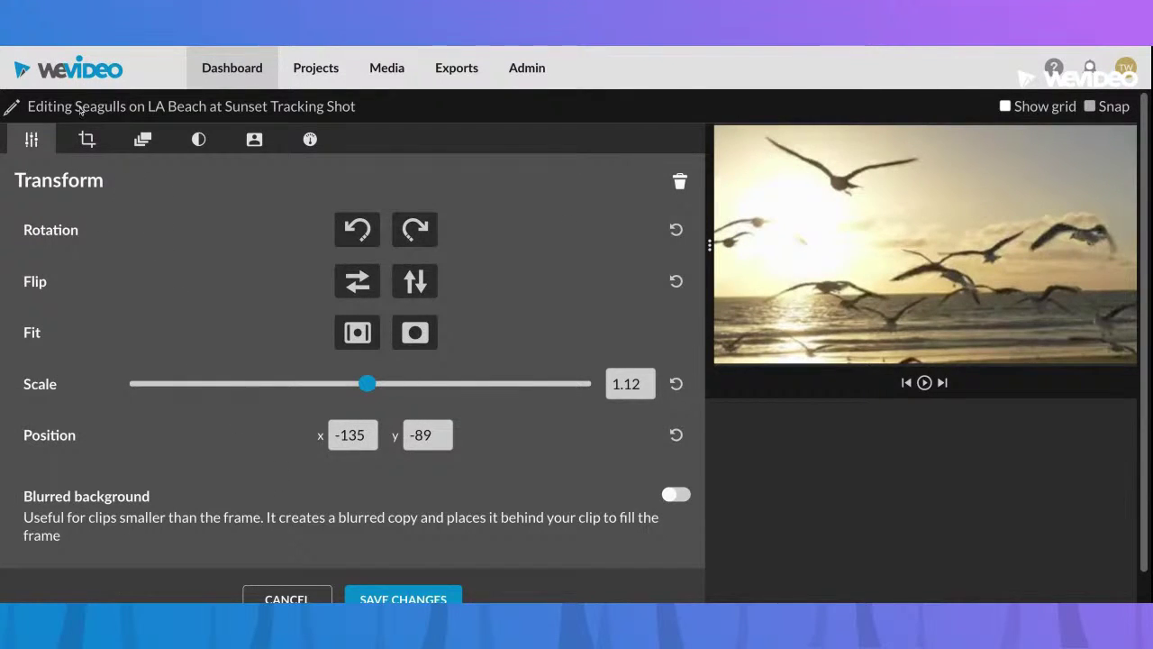
pyautogui.click(86, 144)
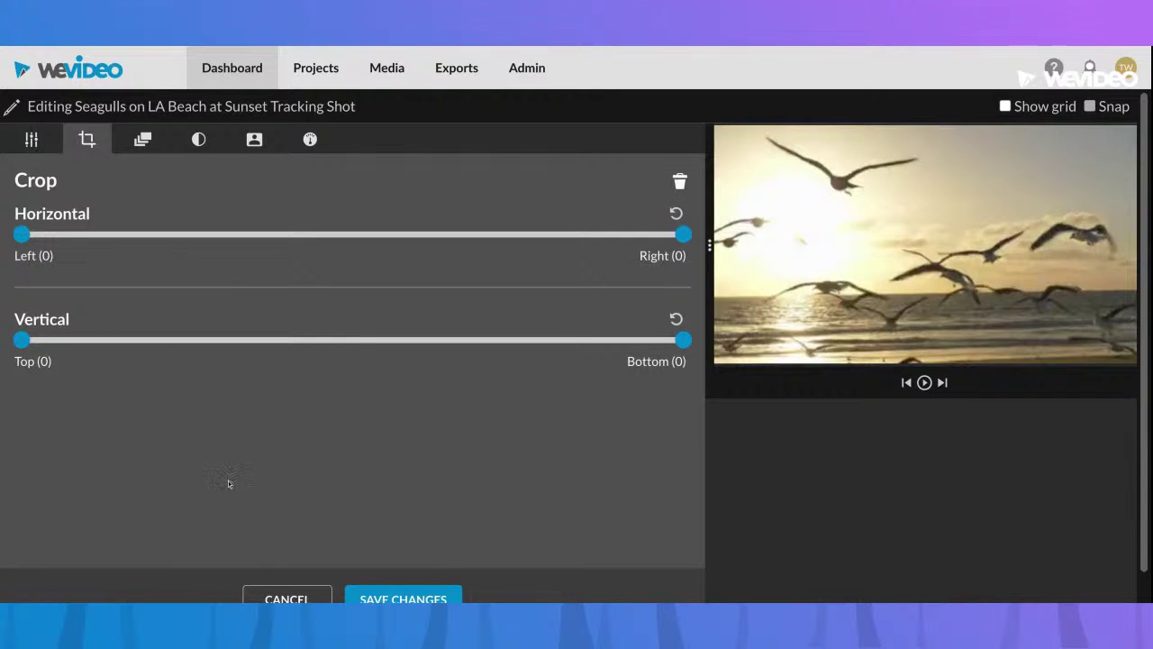
pyautogui.click(369, 598)
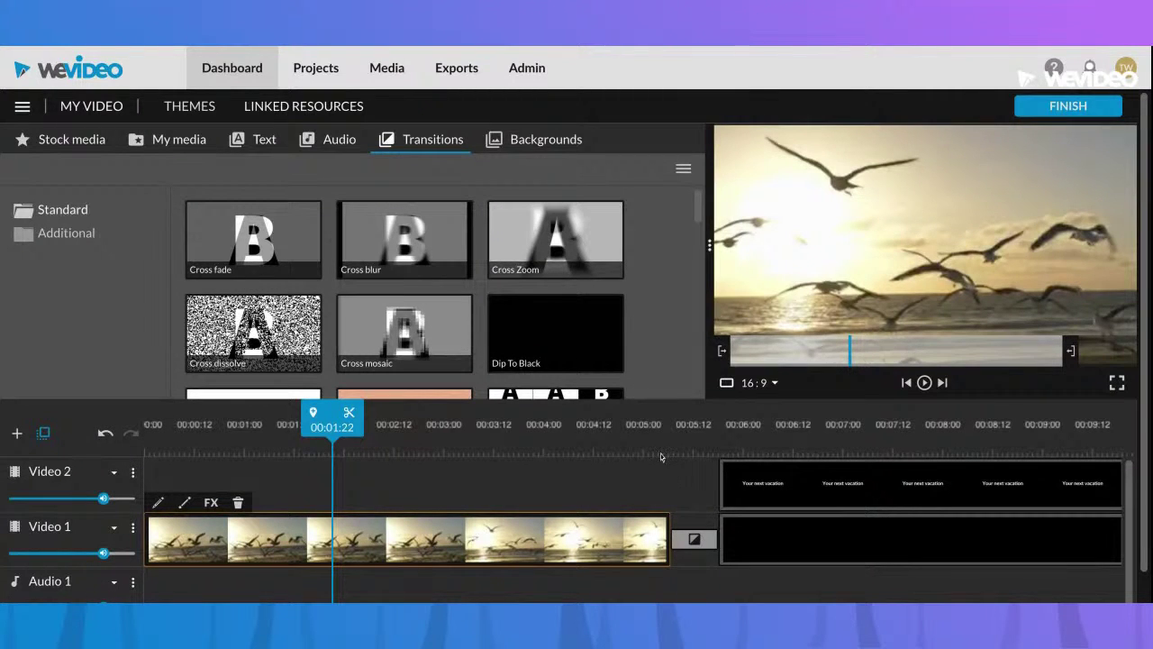
# Inspect the settings of the cross fade after the seagull clip and look over the solid backgrounds
pyautogui.moveTo(661, 449); pyautogui.dragTo(691, 531)
pyautogui.click(695, 540)
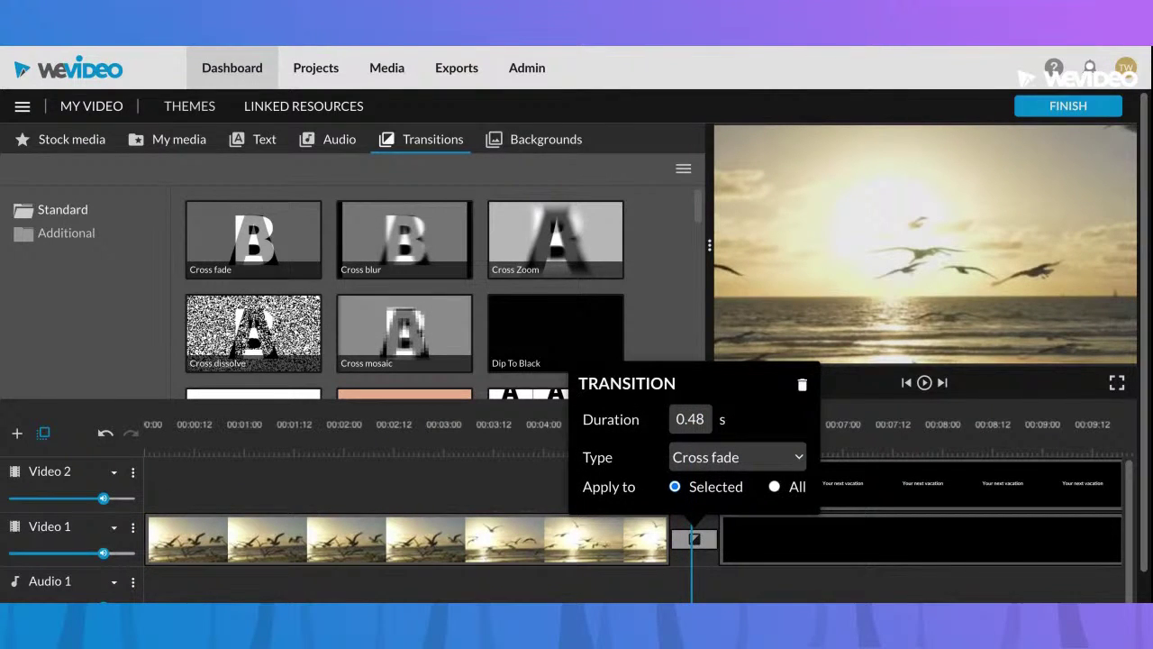
pyautogui.click(780, 541)
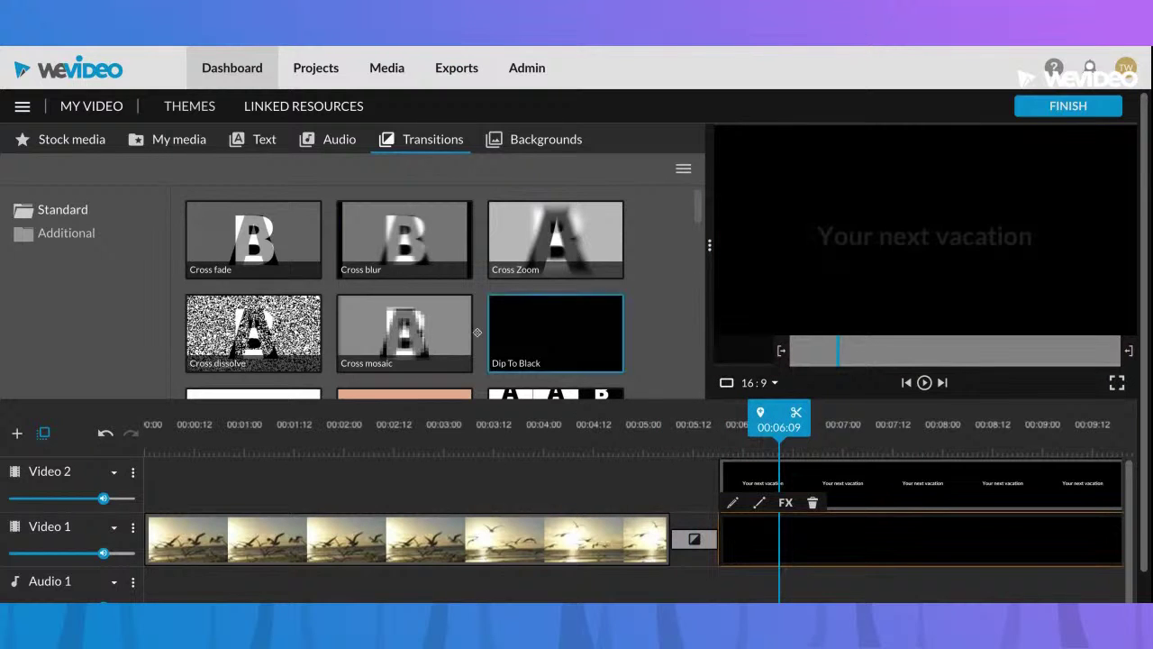
pyautogui.click(540, 139)
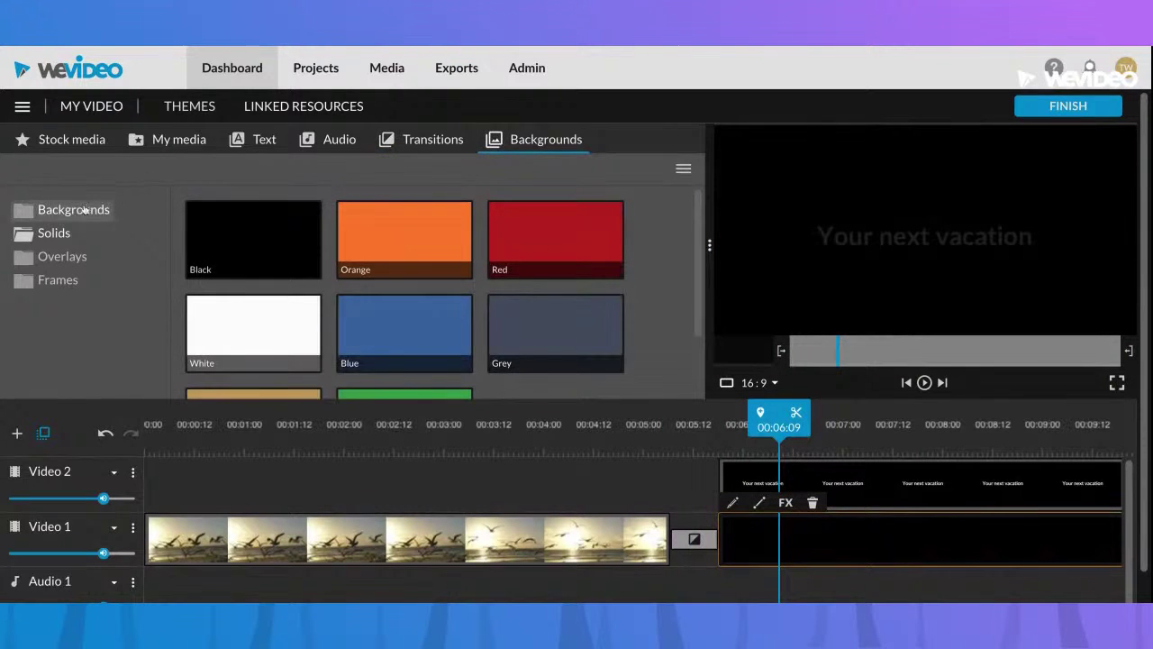
pyautogui.moveTo(260, 248); pyautogui.dragTo(776, 543)
pyautogui.moveTo(692, 457); pyautogui.dragTo(657, 468)
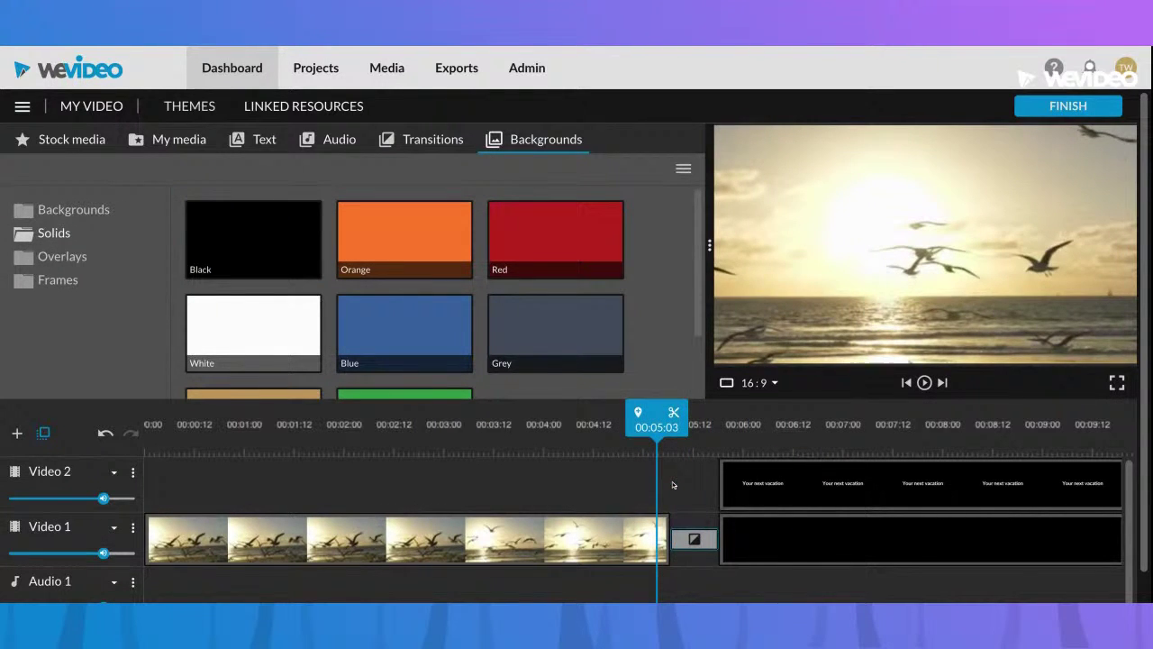
# Replace the cross fade between the seagull clip and black background with Dip To Black, and play it back from 00:05:00
pyautogui.click(338, 211)
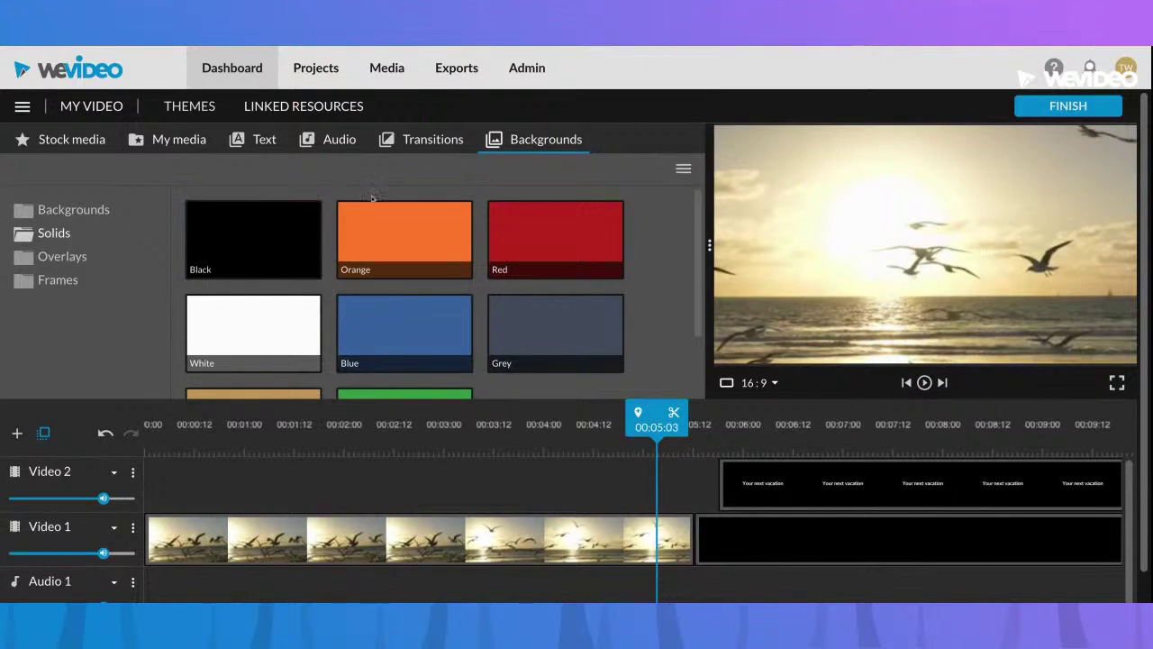
pyautogui.click(414, 142)
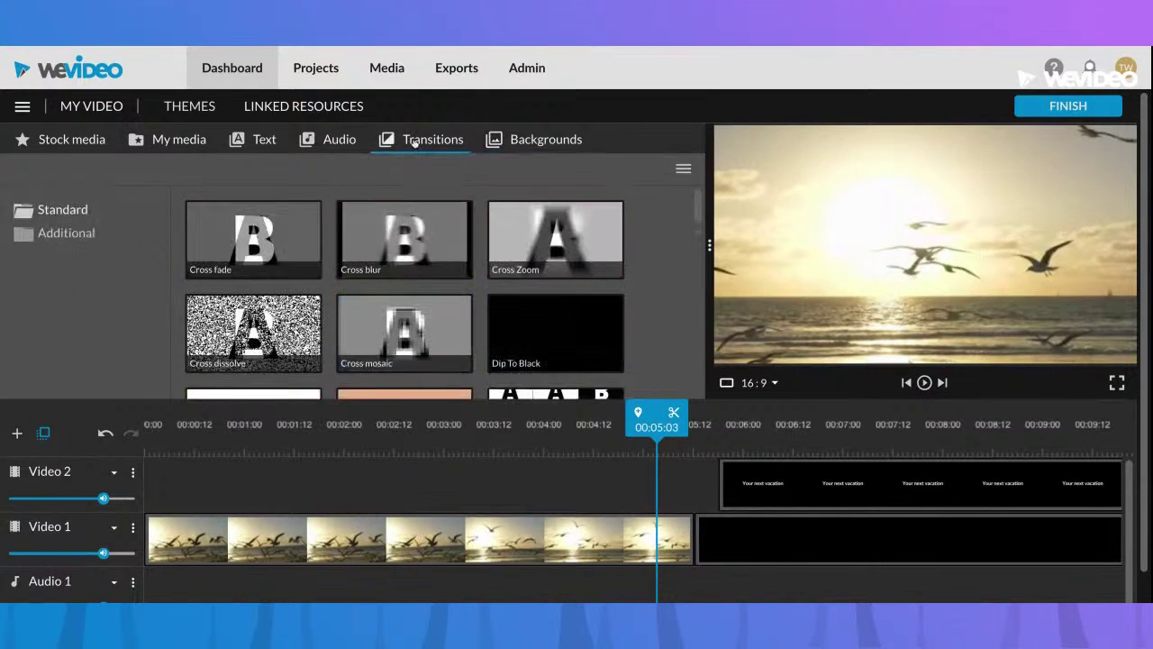
pyautogui.scroll(-1, 515, 270)
pyautogui.click(529, 253)
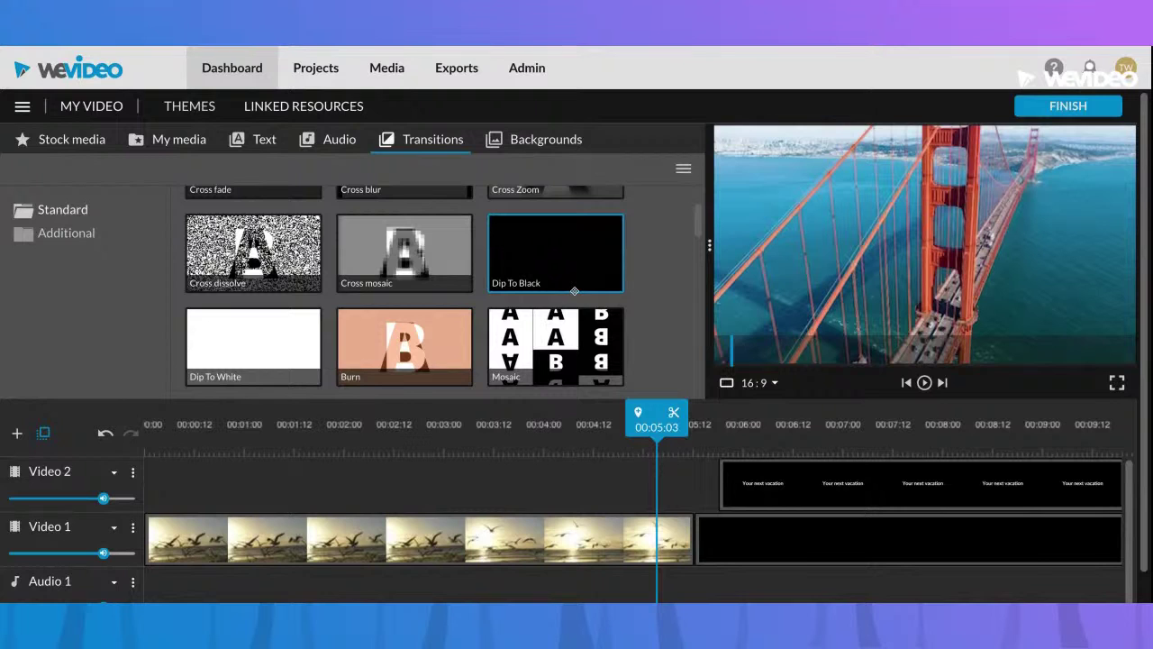
pyautogui.moveTo(577, 268); pyautogui.dragTo(691, 537)
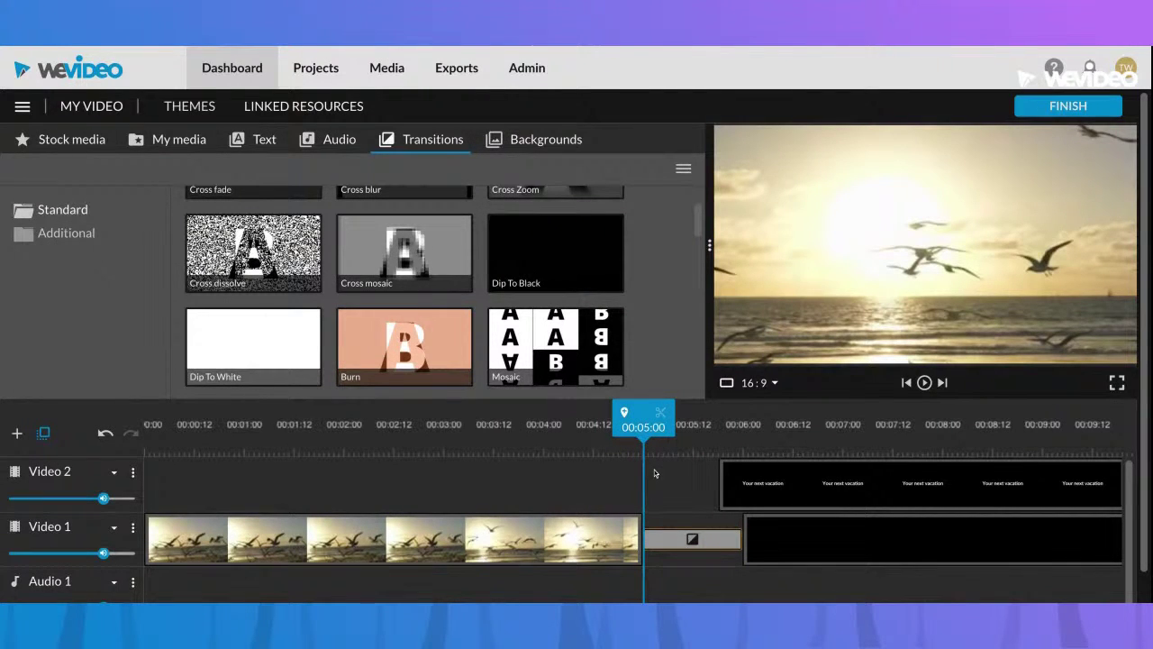
pyautogui.press('space')
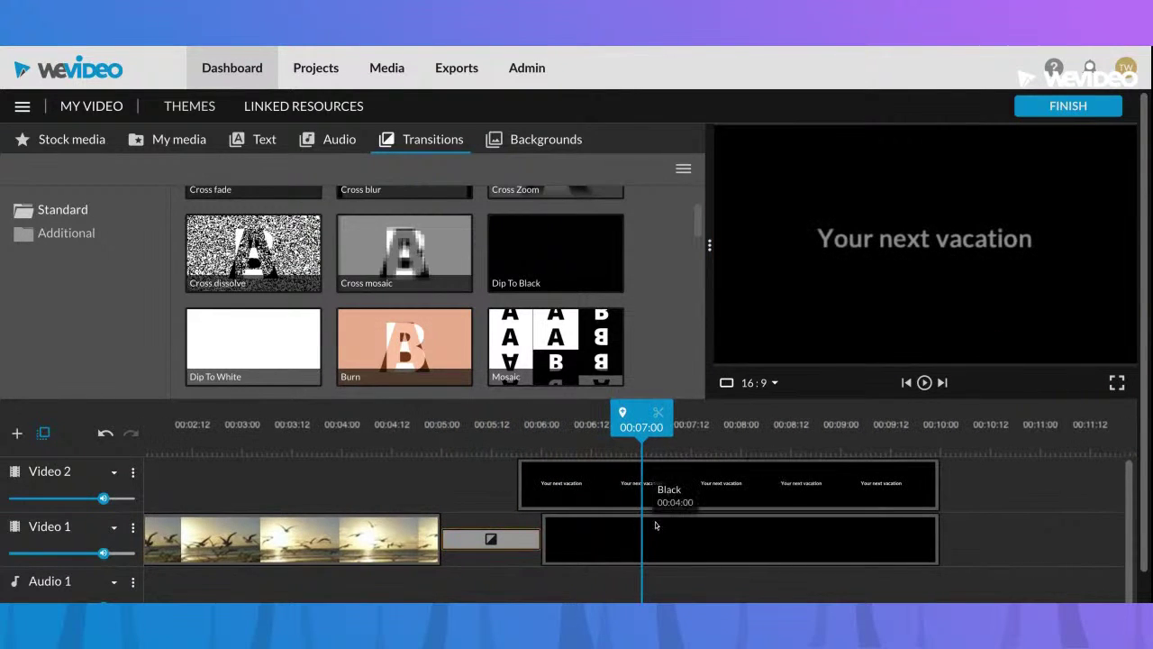
# Try deleting the black background clip from Video 1 and undo the deletion
pyautogui.click(656, 537)
pyautogui.press('Delete')
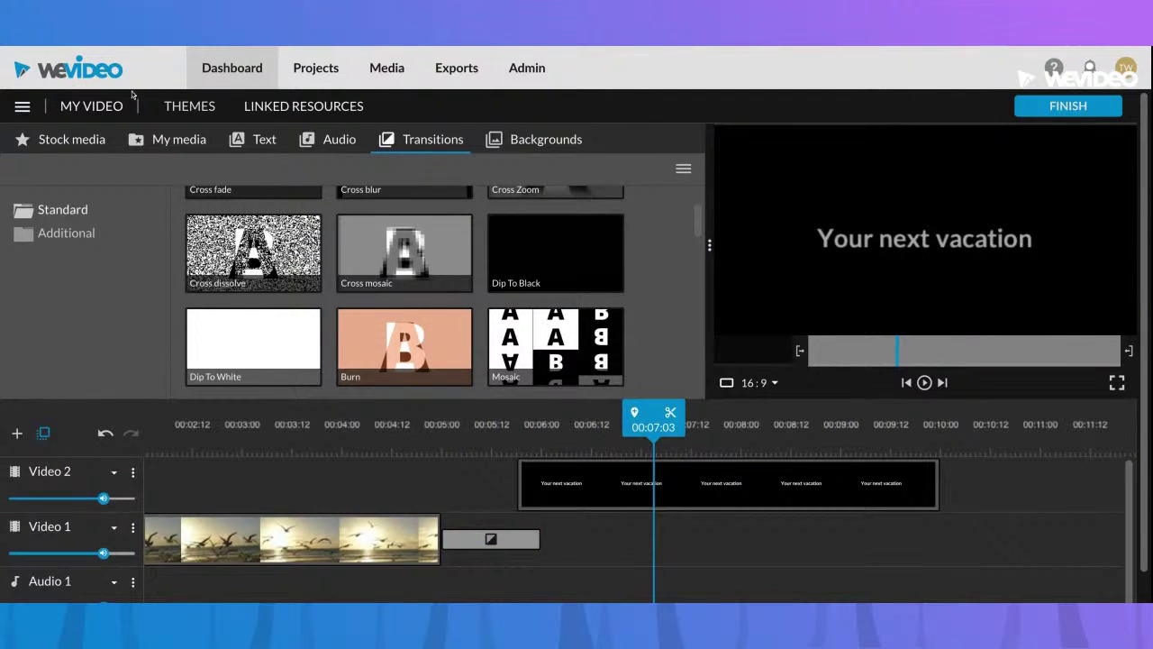
pyautogui.hotkey('ctrl', 'z')
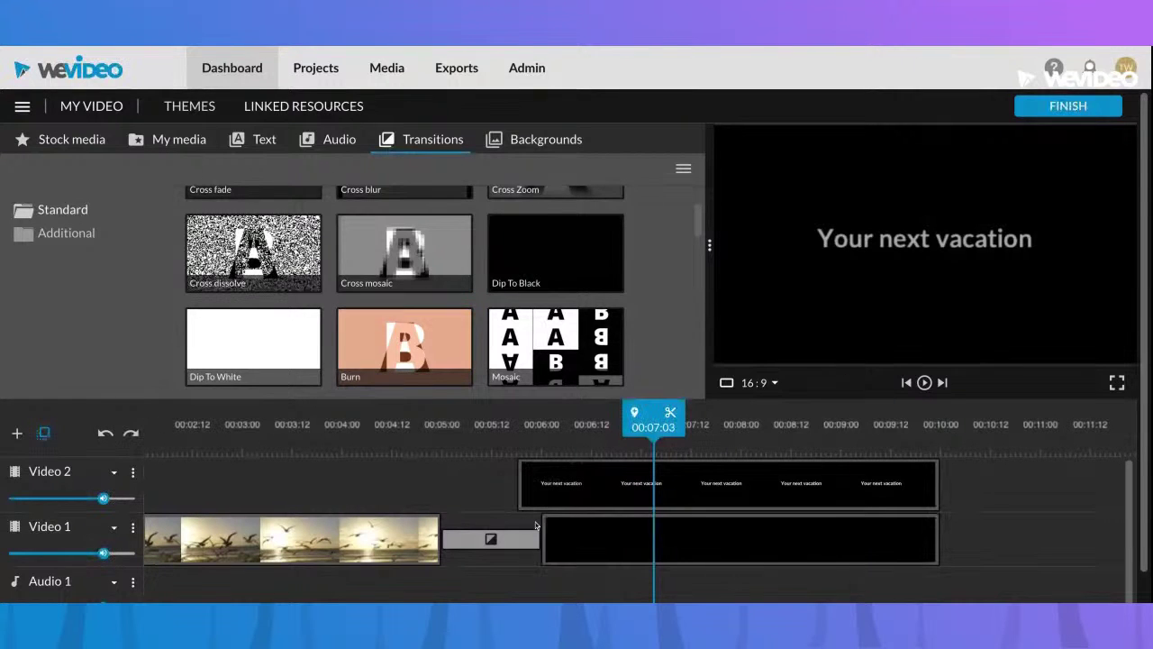
# Review the seagull clip by scrubbing through it and playing from the start of the timeline, pausing at 00:01:18
pyautogui.click(467, 430)
pyautogui.moveTo(468, 432); pyautogui.dragTo(355, 441)
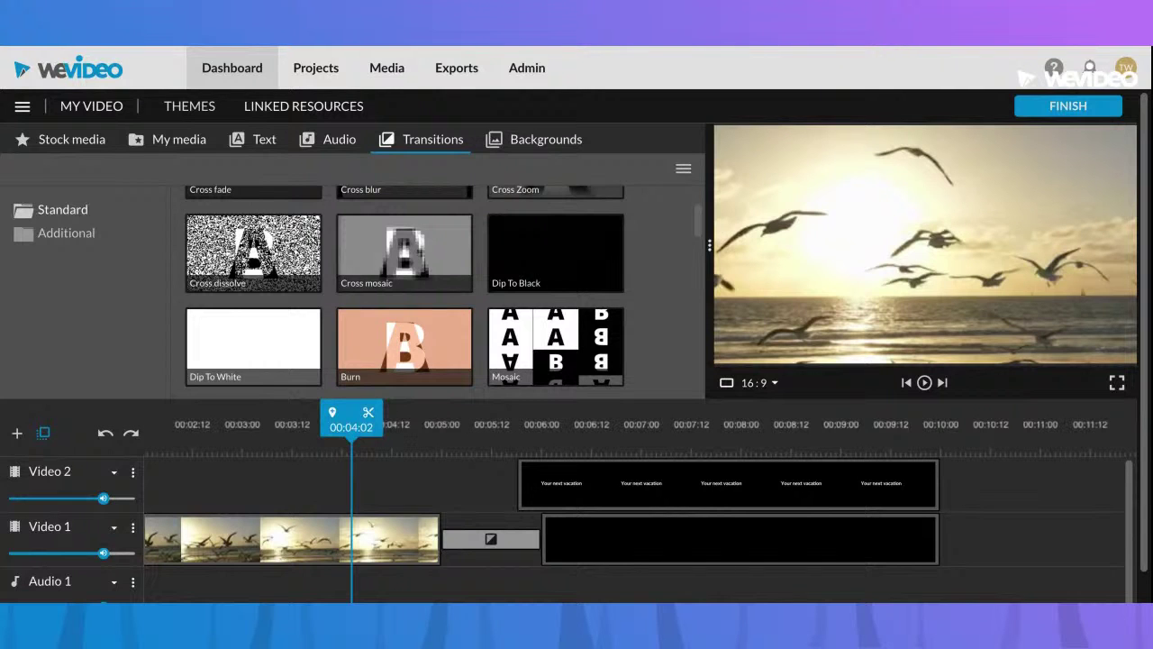
pyautogui.press('Home')
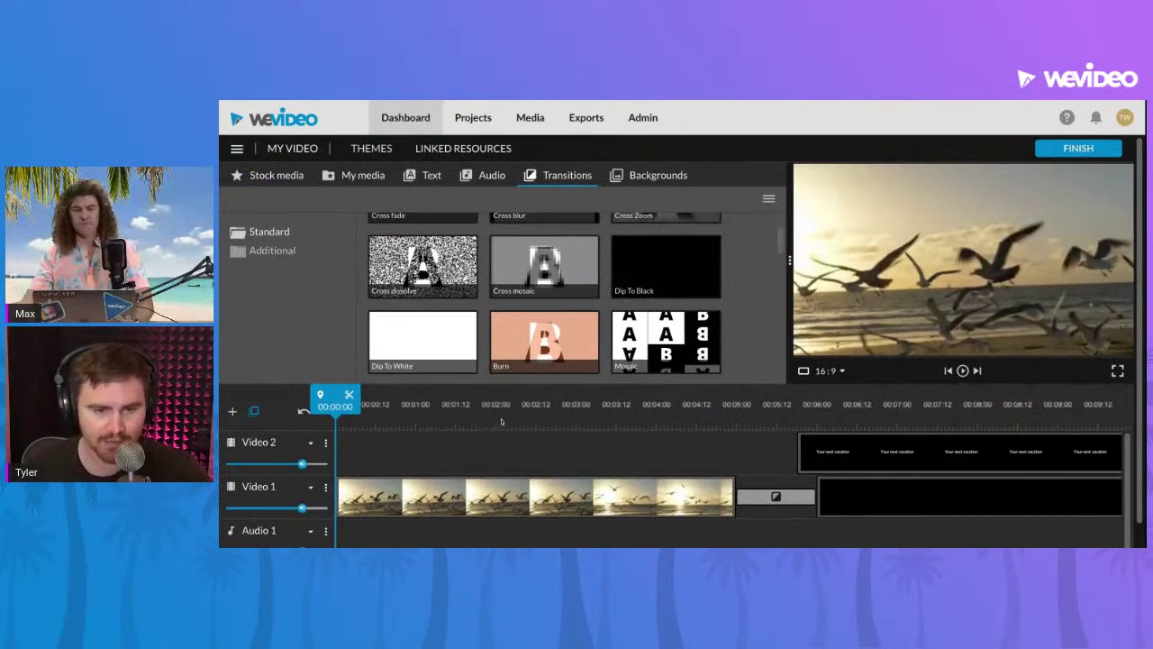
pyautogui.click(564, 425)
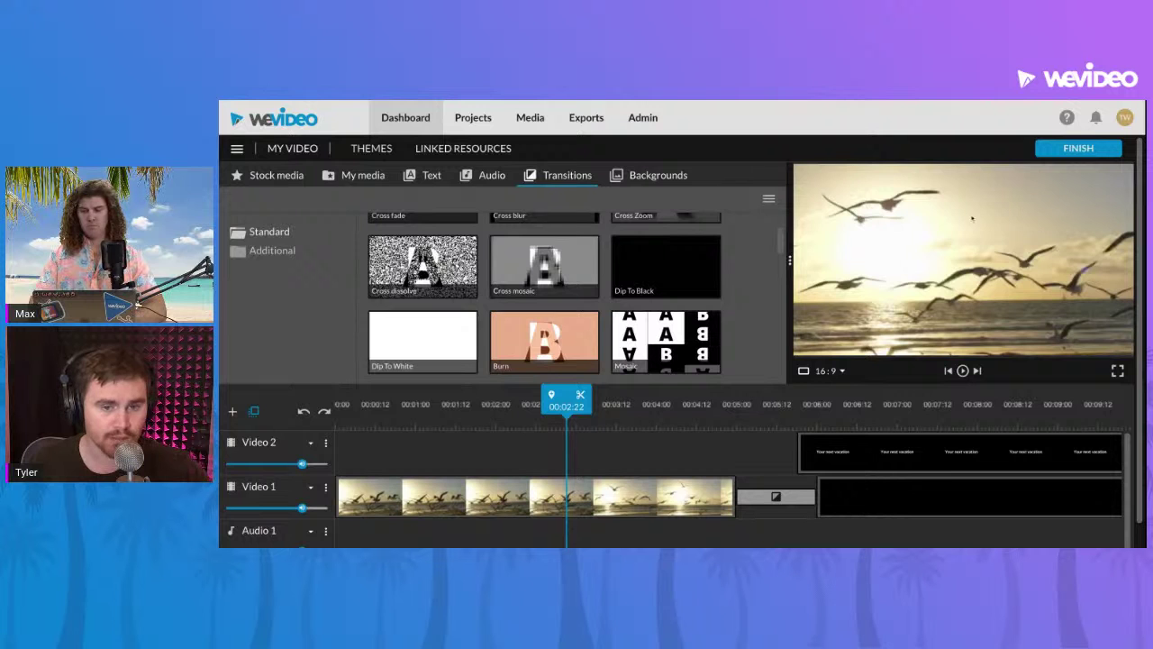
pyautogui.moveTo(457, 408); pyautogui.dragTo(337, 408)
pyautogui.press('space')
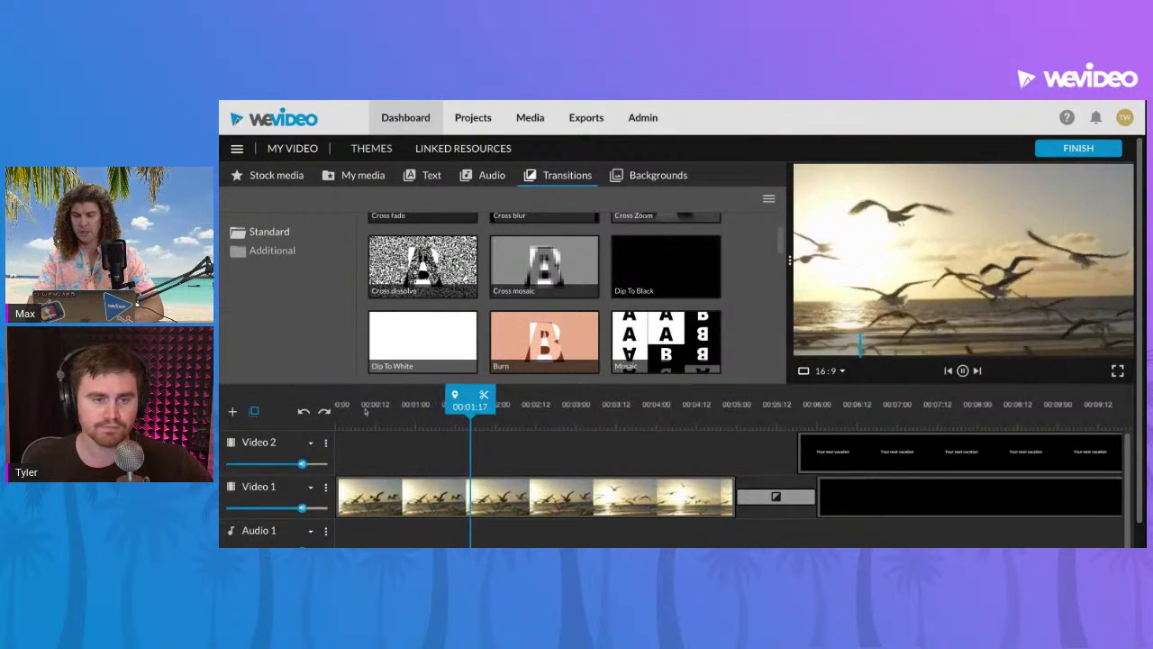
pyautogui.press('space')
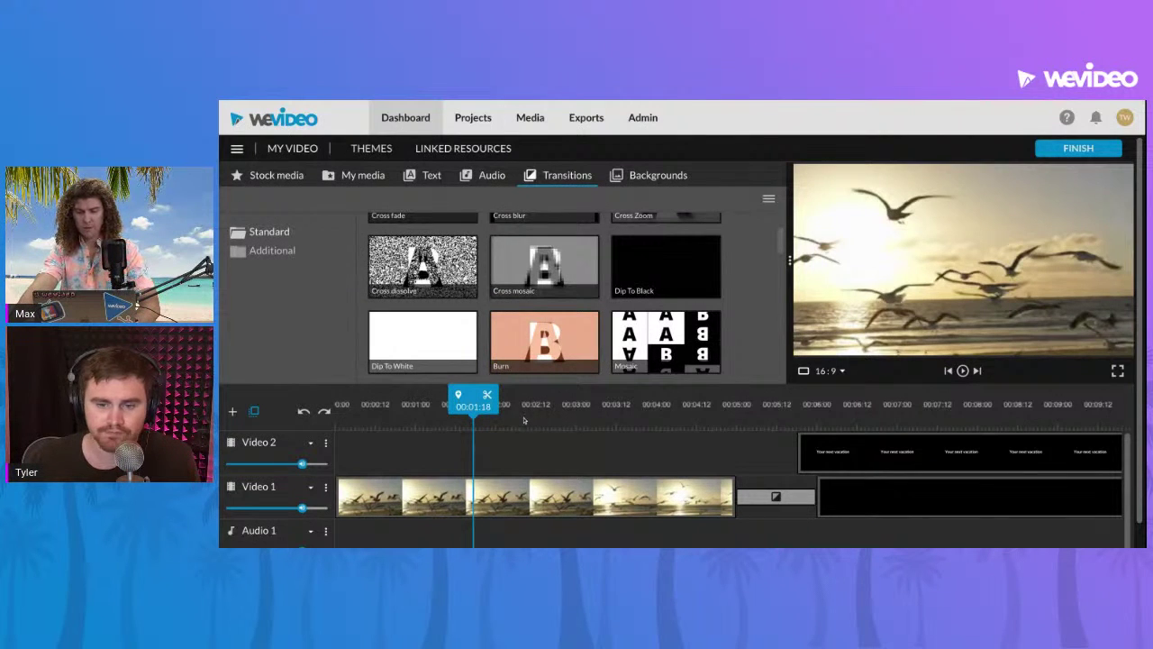
pyautogui.scroll(-1, 519, 435)
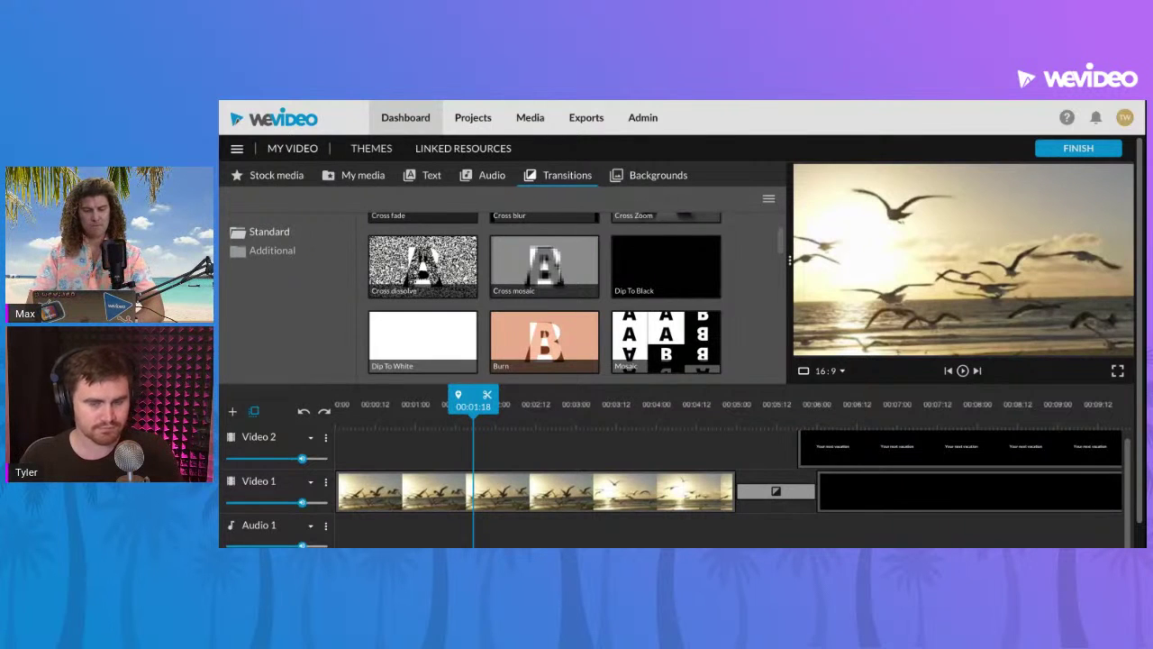
pyautogui.click(724, 403)
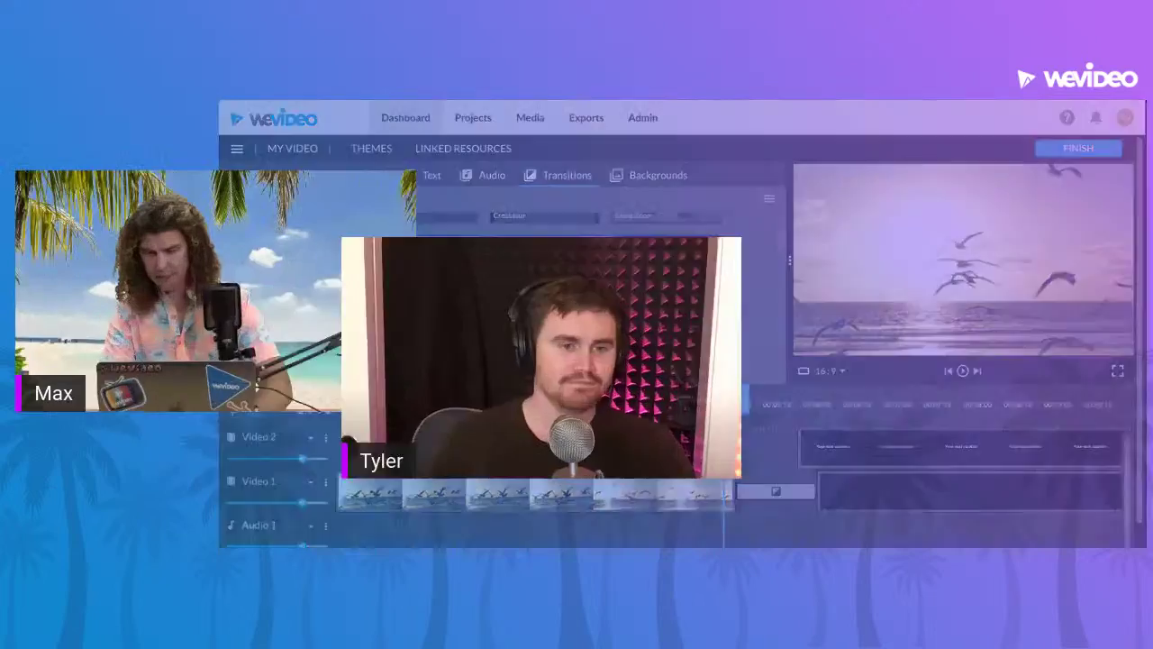